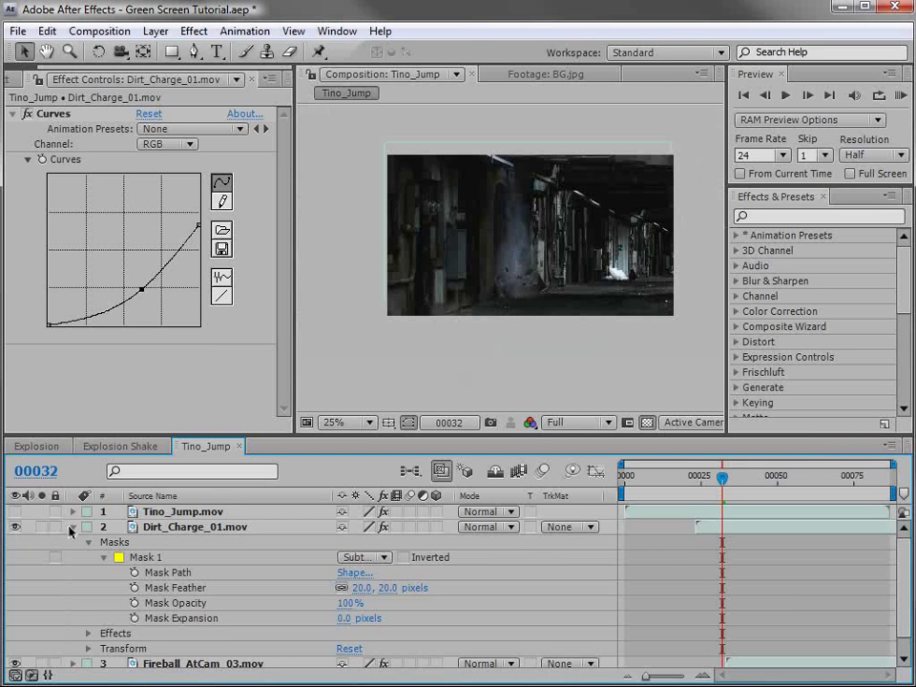
Step: Move Fireball_AtCam_03 above Dirt_Charge_01 and slide its bar to start slightly earlier
{"action": "left_click", "coordinate": [70, 528]}
{"action": "left_click", "coordinate": [210, 527]}
{"action": "left_click_drag", "start_coordinate": [722, 477], "coordinate": [741, 478]}
{"action": "left_click_drag", "start_coordinate": [168, 546], "coordinate": [180, 527]}
{"action": "left_click_drag", "start_coordinate": [747, 531], "coordinate": [721, 531]}
Step: Review frames 00029–00035 at 50% view to check the fireball's new timing
{"action": "left_click_drag", "start_coordinate": [741, 477], "coordinate": [734, 530]}
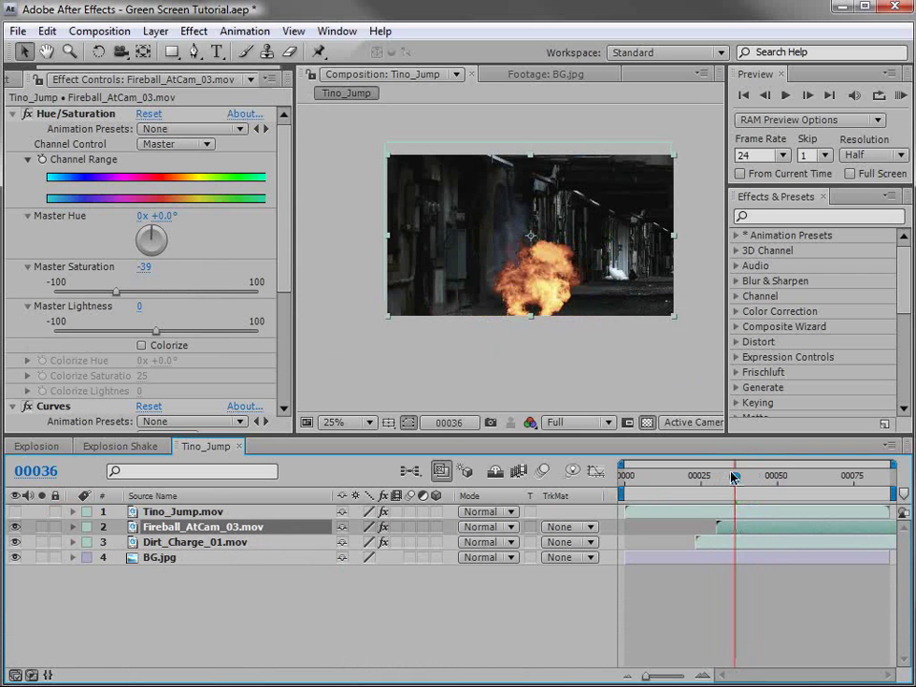
{"action": "key", "text": "Page_Up"}
{"action": "key", "text": "Page_Up"}
{"action": "key", "text": "Page_Up"}
{"action": "key", "text": "Page_Up"}
{"action": "key", "text": "Page_Up"}
{"action": "key", "text": "Page_Up"}
{"action": "key", "text": "Page_Up"}
{"action": "key", "text": "period"}
{"action": "key", "text": "period"}
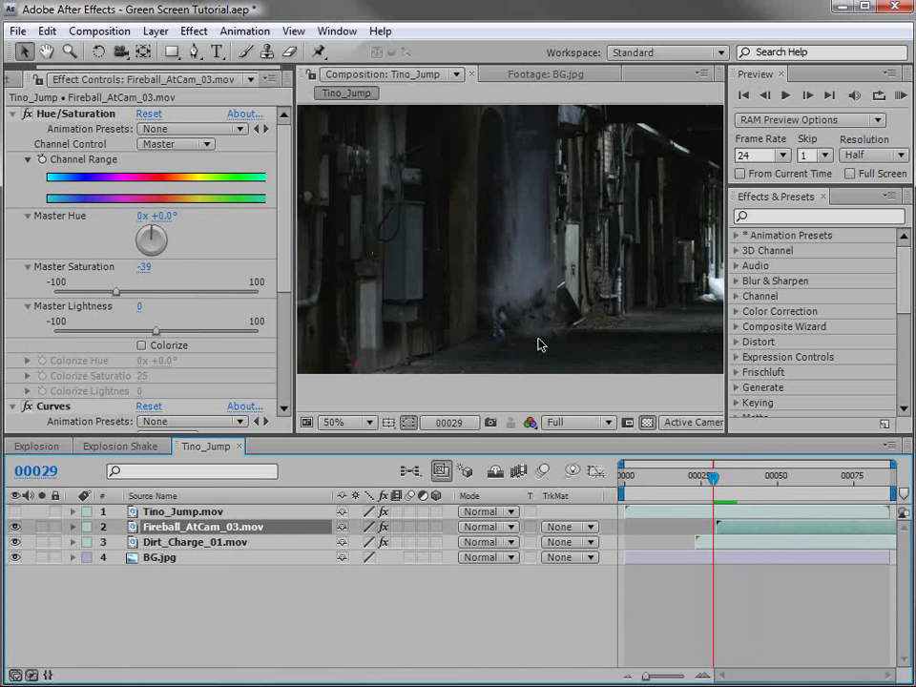
{"action": "mouse_move", "coordinate": [713, 478]}
{"action": "left_mouse_down"}
{"action": "mouse_move", "coordinate": [736, 488]}
{"action": "mouse_move", "coordinate": [697, 488]}
{"action": "mouse_move", "coordinate": [726, 489]}
{"action": "left_mouse_up"}
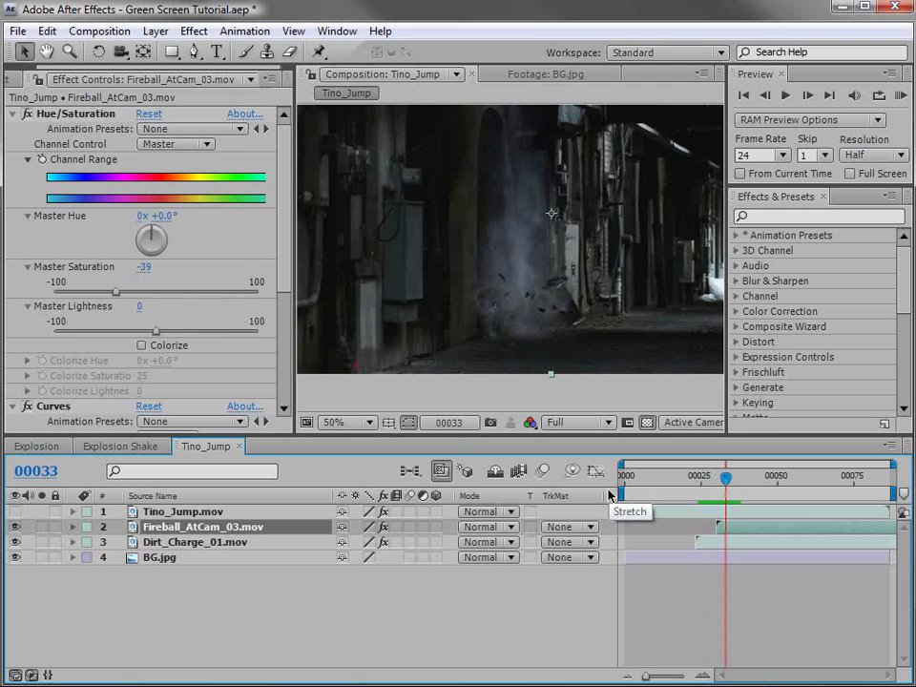
Step: Time-stretch the Dirt_Charge_01 layer with a 75% stretch factor, shortening it to 69 frames
{"action": "left_click", "coordinate": [688, 543]}
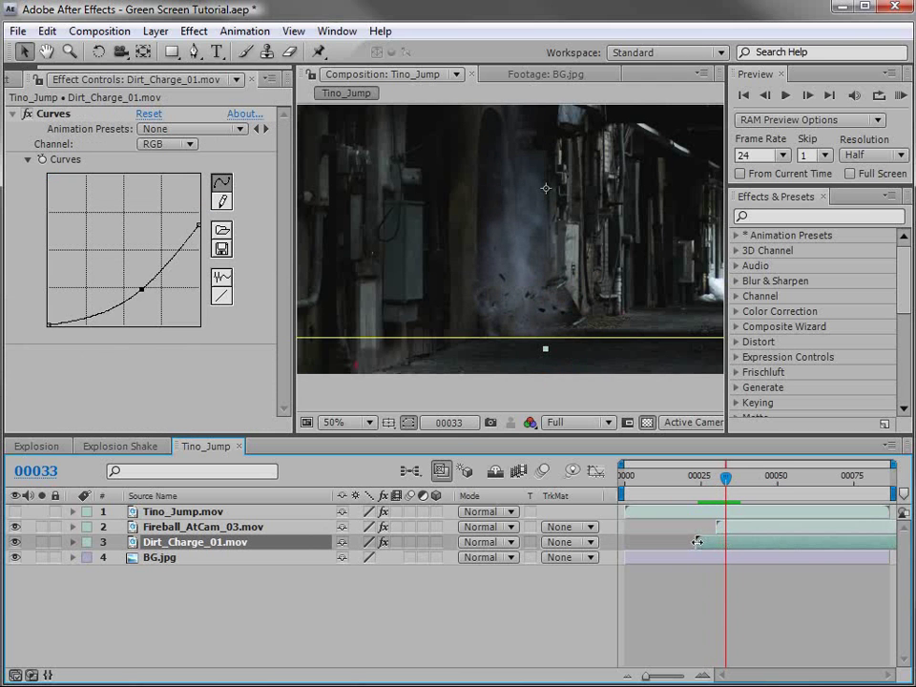
{"action": "left_click", "coordinate": [154, 31]}
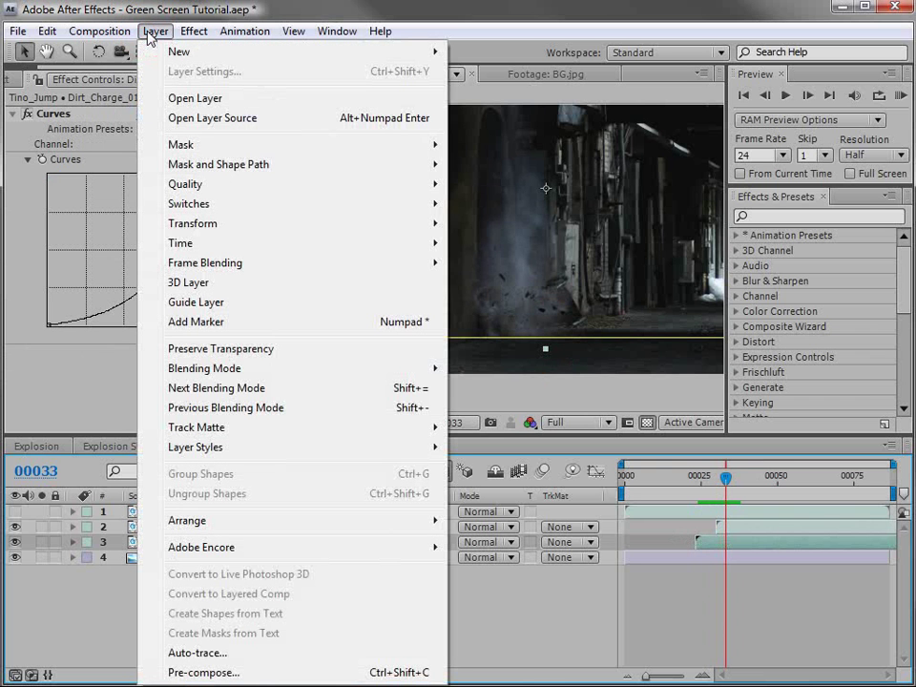
{"action": "mouse_move", "coordinate": [181, 250]}
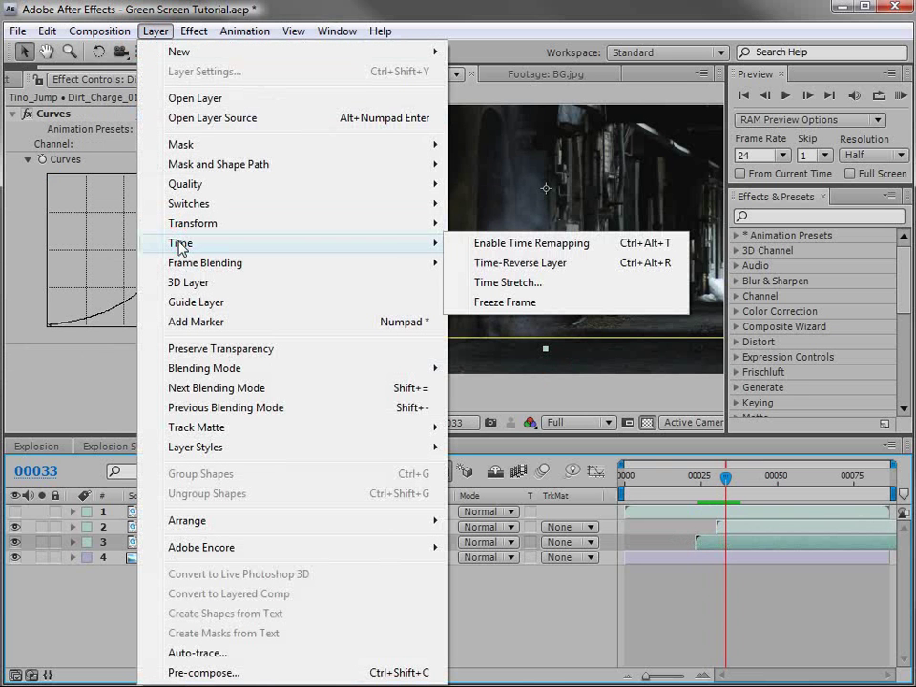
{"action": "left_click", "coordinate": [532, 287]}
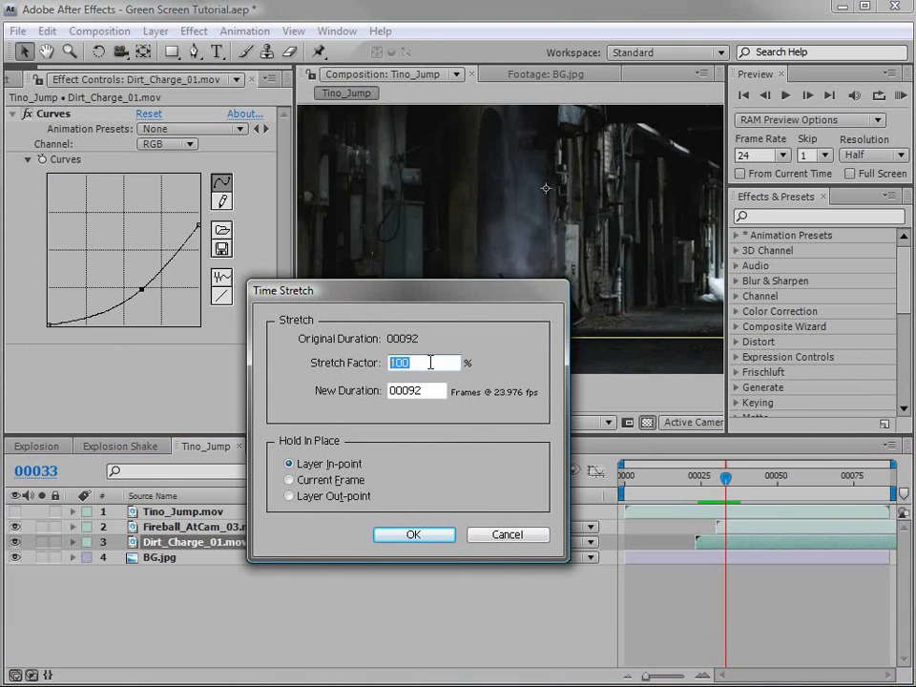
{"action": "double_click", "coordinate": [430, 362]}
{"action": "type", "text": "200"}
{"action": "double_click", "coordinate": [428, 363]}
{"action": "type", "text": "50"}
{"action": "double_click", "coordinate": [403, 363]}
{"action": "type", "text": "75"}
{"action": "left_click", "coordinate": [411, 535]}
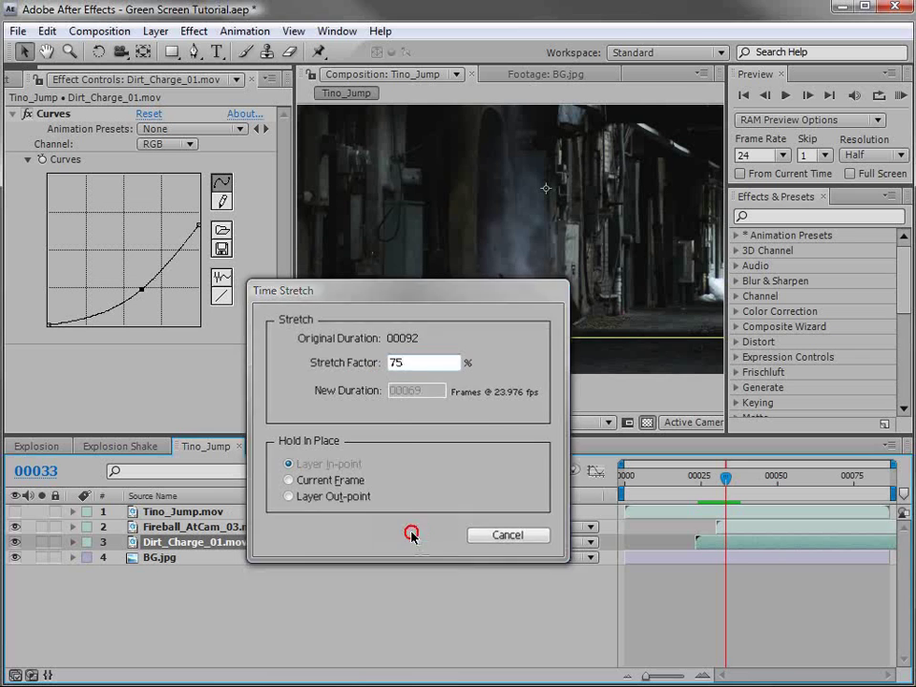
{"action": "left_click_drag", "start_coordinate": [698, 480], "coordinate": [702, 480]}
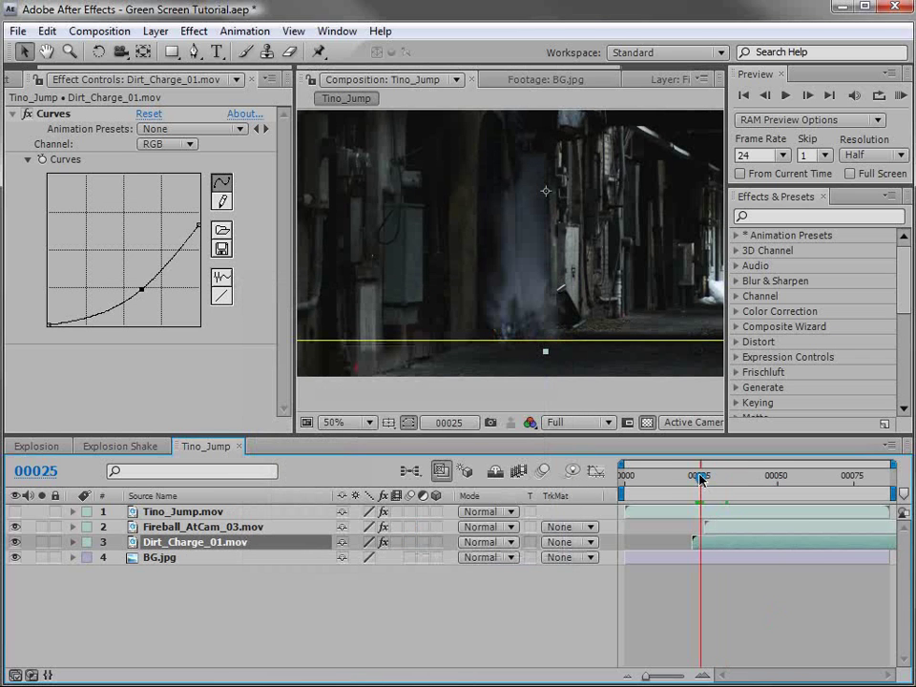
{"action": "left_click", "coordinate": [695, 483]}
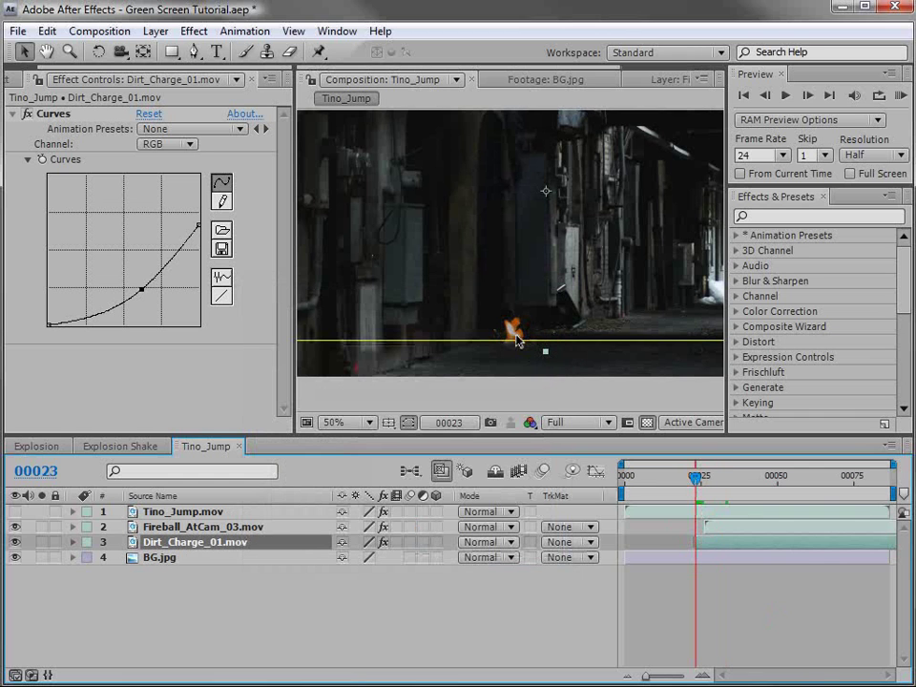
{"action": "scroll", "coordinate": [703, 595], "scroll_direction": "up", "scroll_amount": 5}
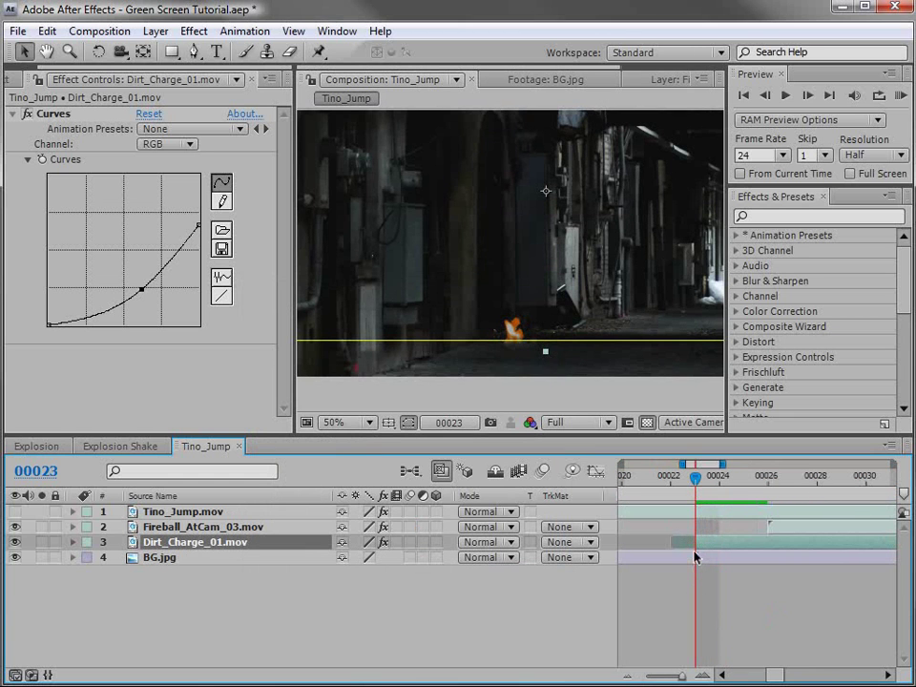
{"action": "key", "text": "Page_Down"}
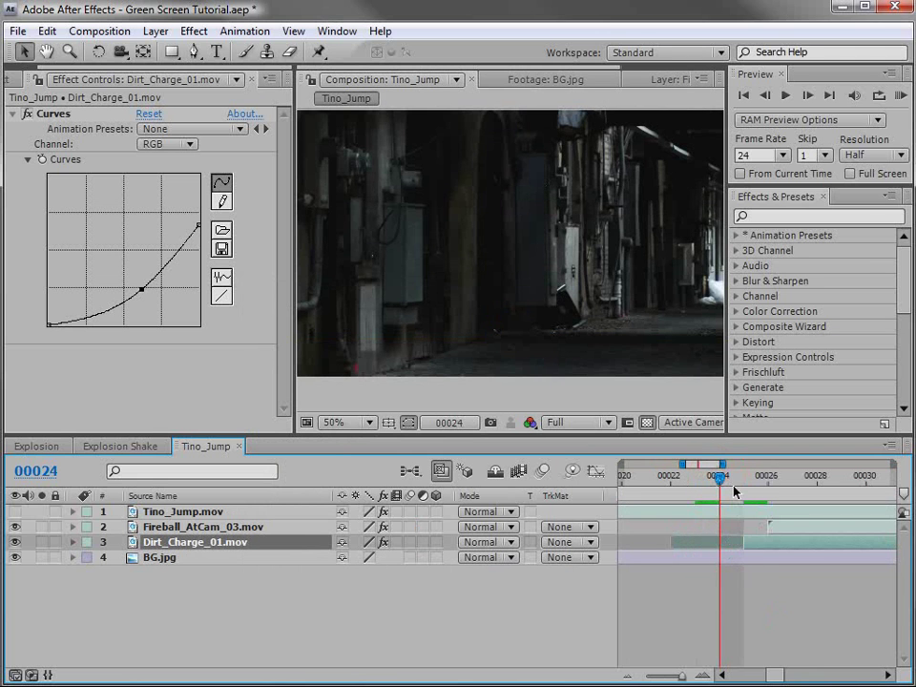
{"action": "left_click", "coordinate": [738, 477]}
{"action": "left_click_drag", "start_coordinate": [738, 476], "coordinate": [770, 493]}
{"action": "key", "text": "minus"}
{"action": "key", "text": "minus"}
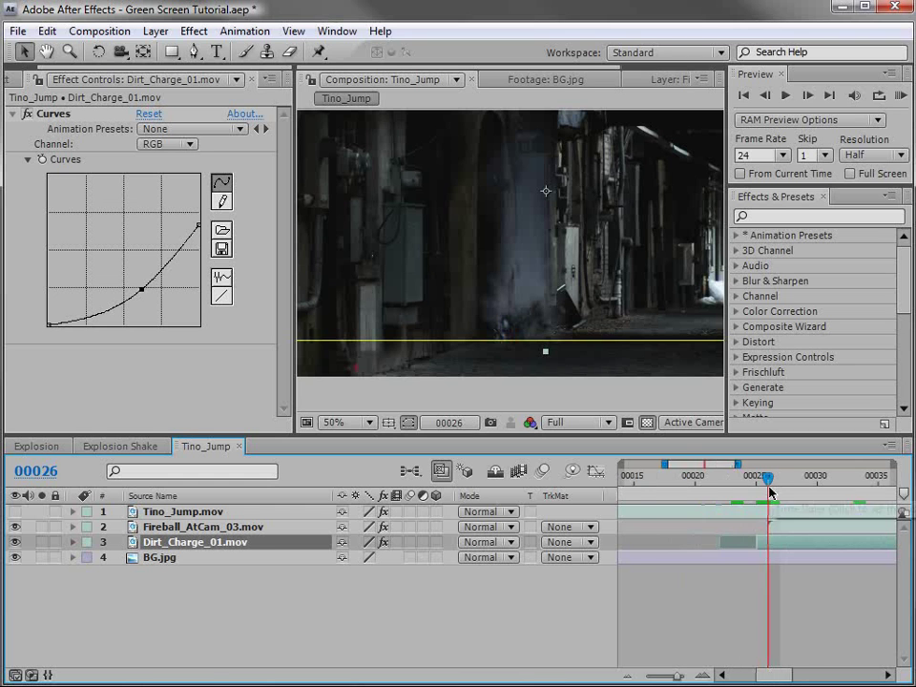
{"action": "left_click_drag", "start_coordinate": [756, 542], "coordinate": [660, 547]}
{"action": "key", "text": "Page_Down"}
{"action": "key", "text": "Page_Down"}
{"action": "key", "text": "Page_Down"}
{"action": "key", "text": "Page_Down"}
{"action": "key", "text": "Page_Down"}
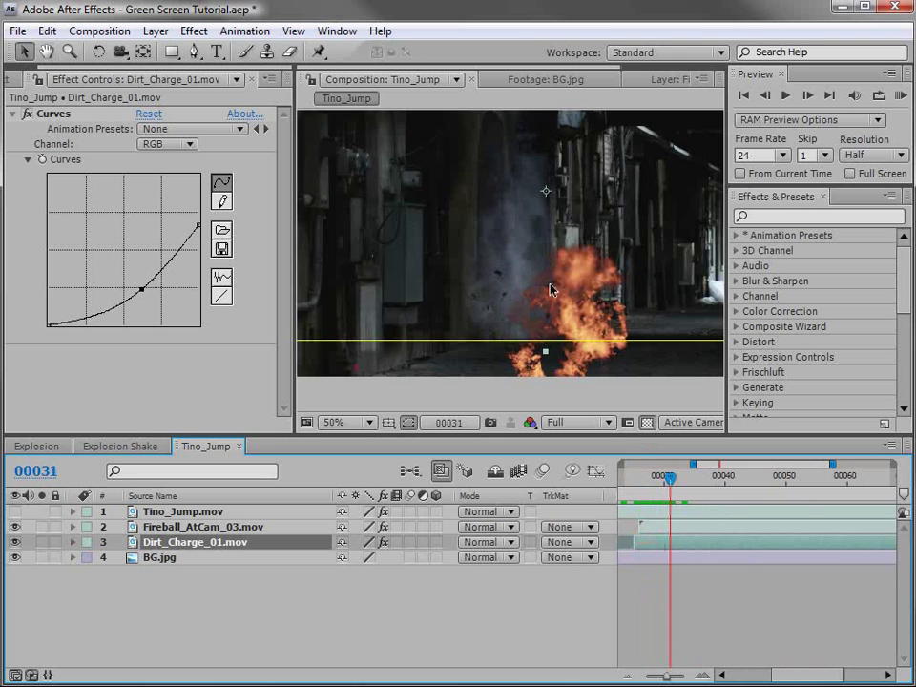
{"action": "left_click_drag", "start_coordinate": [535, 261], "coordinate": [444, 276]}
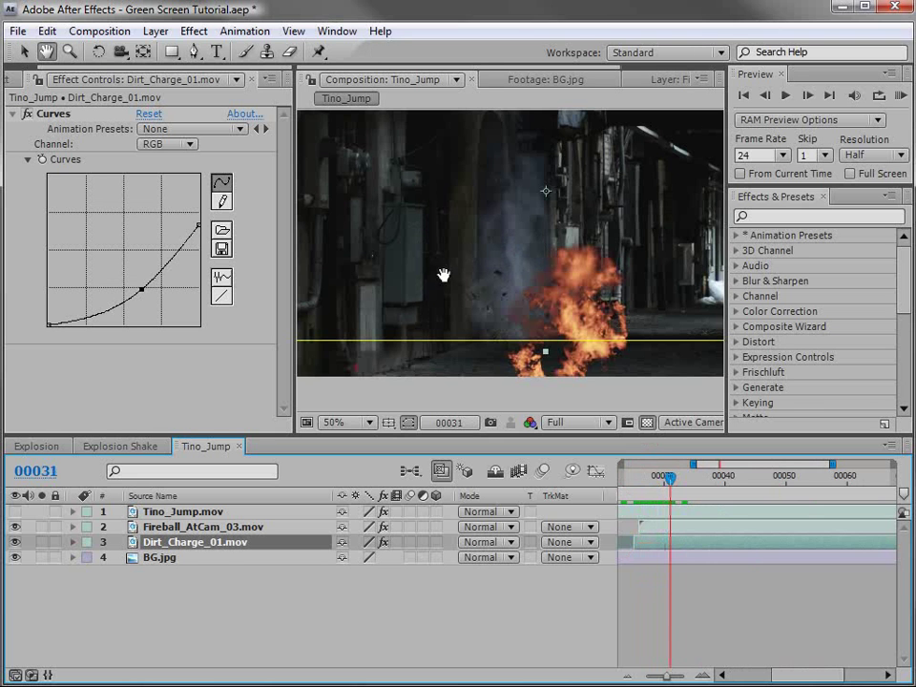
{"action": "key", "text": "minus"}
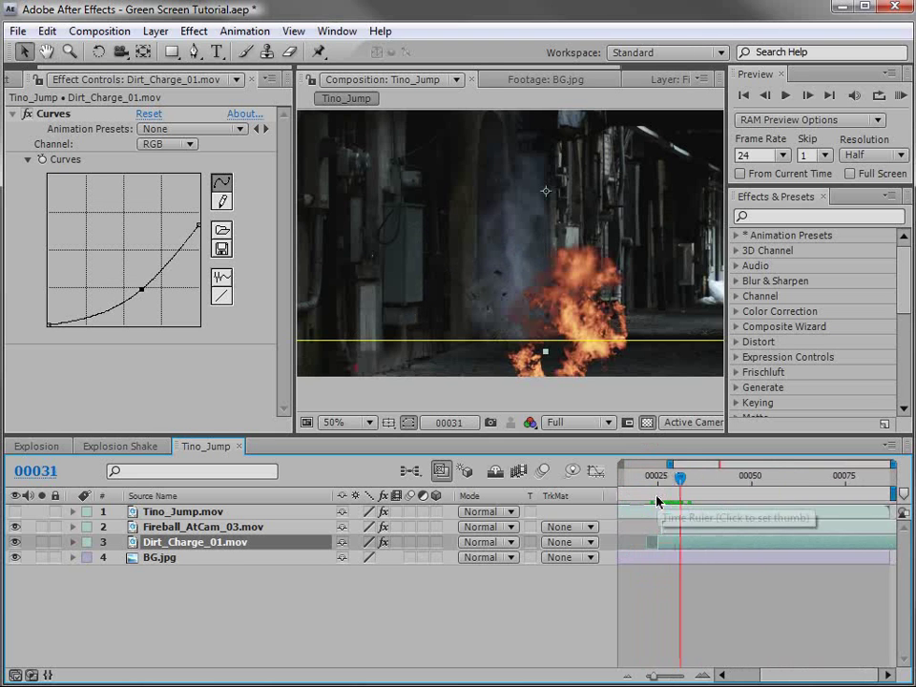
{"action": "key", "text": "minus"}
{"action": "left_click_drag", "start_coordinate": [718, 477], "coordinate": [784, 487]}
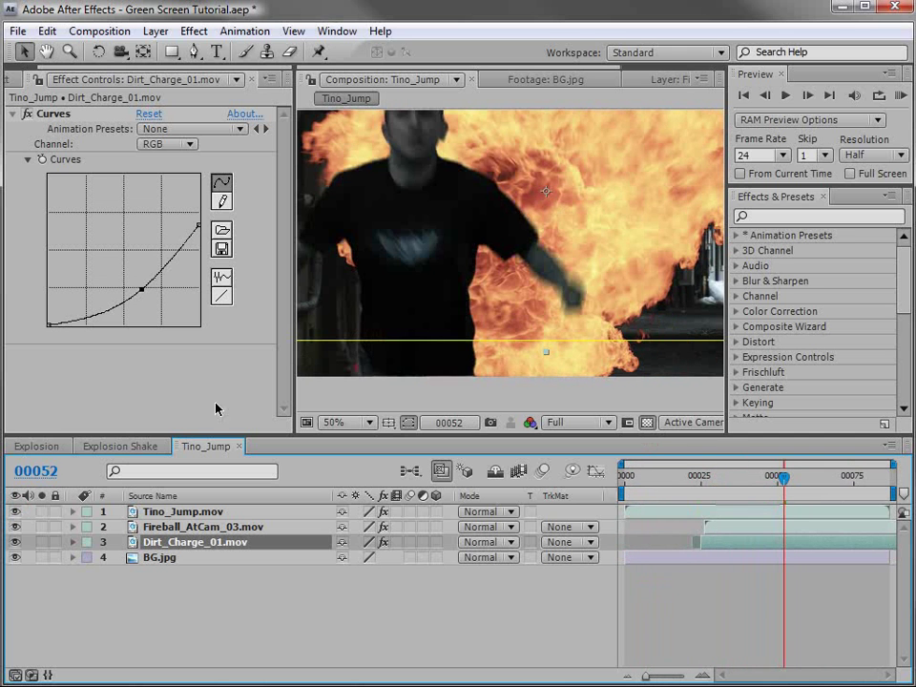
{"action": "key", "text": "comma"}
{"action": "left_click_drag", "start_coordinate": [799, 479], "coordinate": [818, 488]}
{"action": "left_click", "coordinate": [722, 634]}
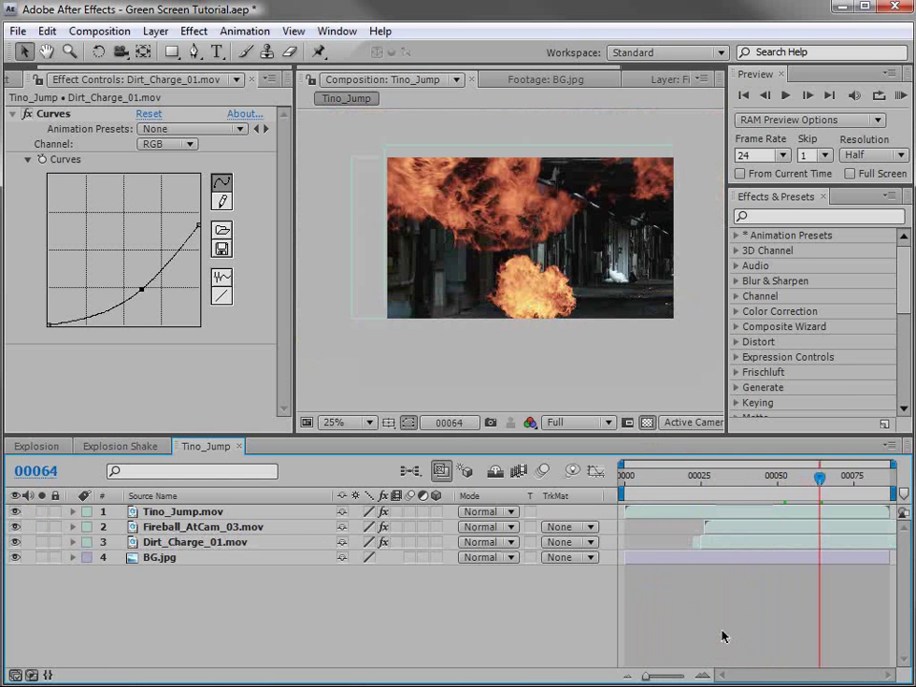
Step: Create Adjustment Layer 4 on top of the comp and apply Stylize > Glow to it
{"action": "left_click", "coordinate": [153, 30]}
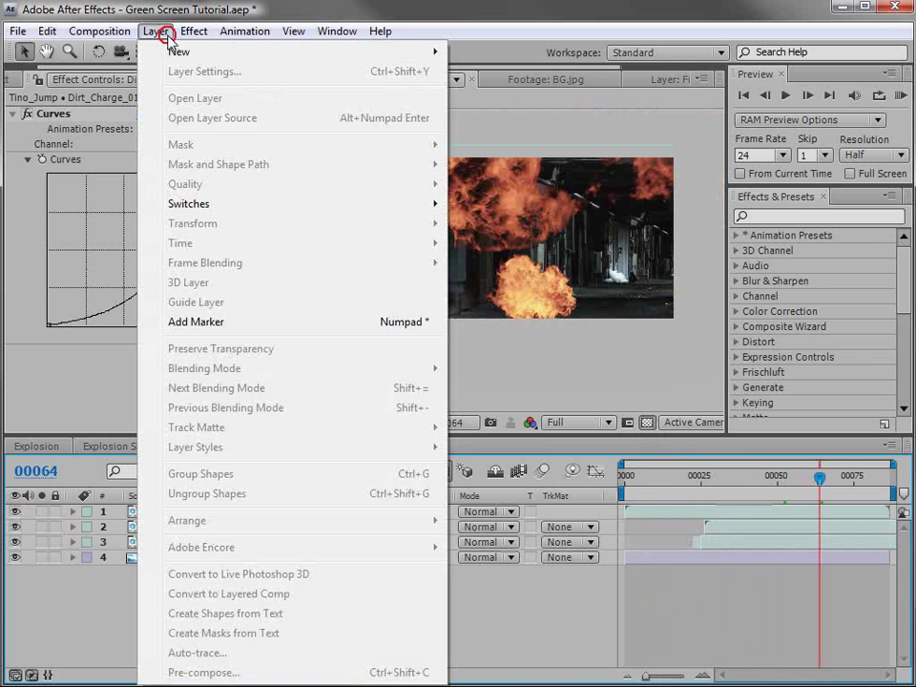
{"action": "mouse_move", "coordinate": [163, 51]}
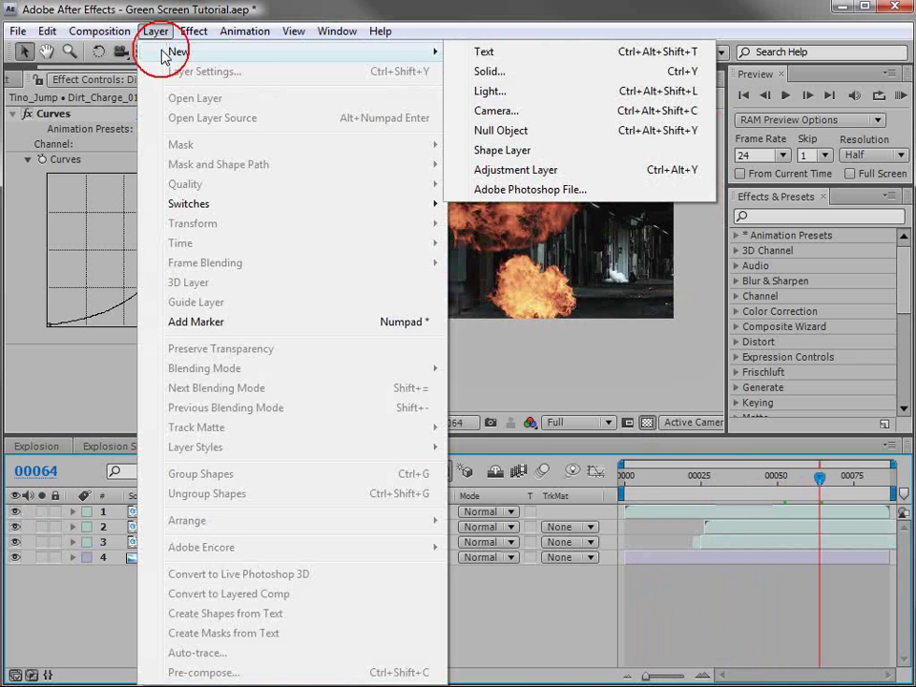
{"action": "left_click", "coordinate": [525, 169]}
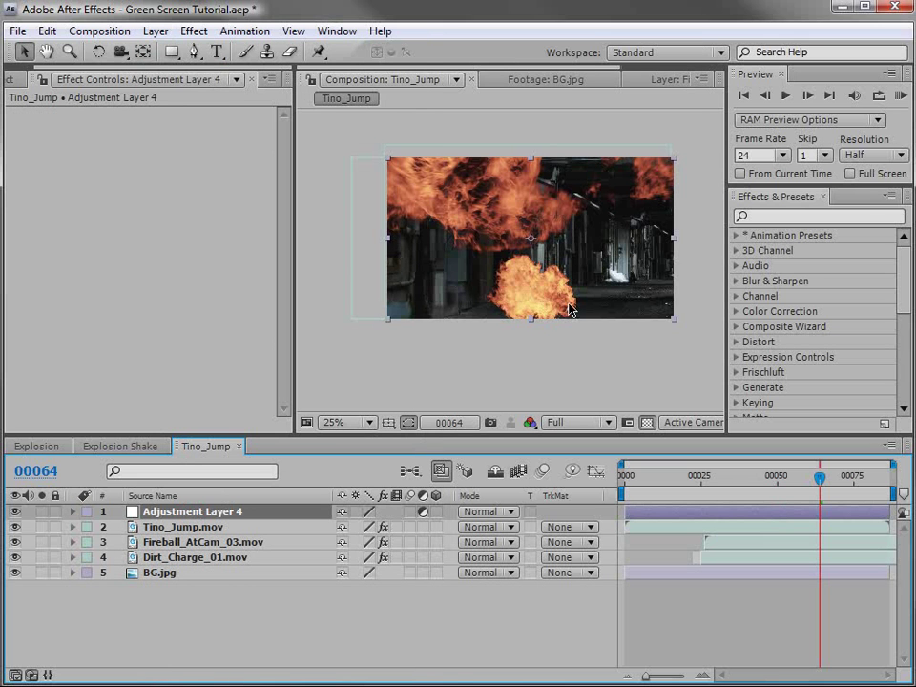
{"action": "left_click", "coordinate": [195, 32]}
{"action": "mouse_move", "coordinate": [231, 491]}
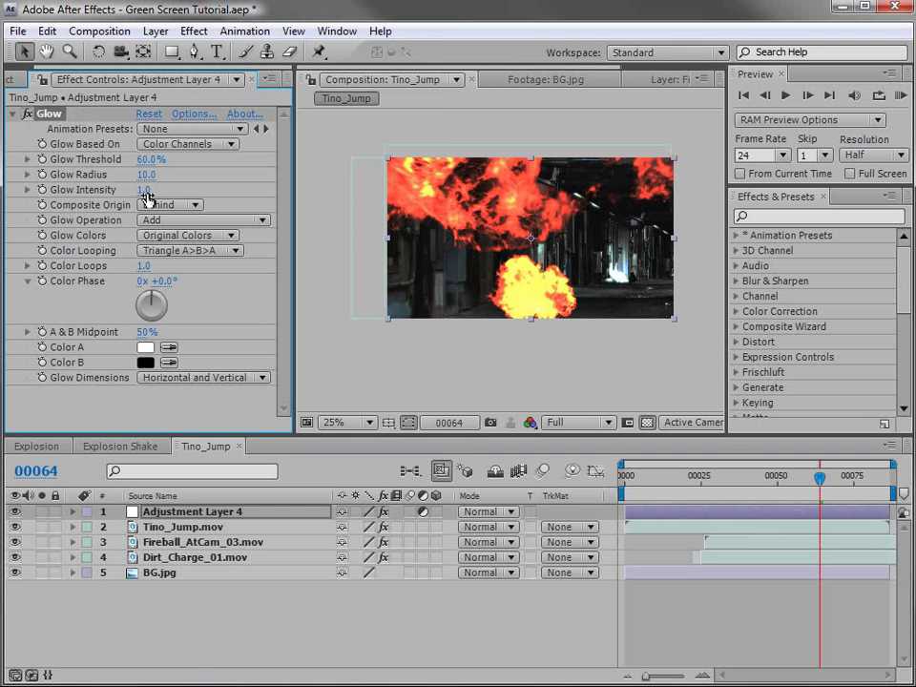
Step: At frame 00046, increase the Glow Radius for a bigger glow
{"action": "mouse_move", "coordinate": [769, 475]}
{"action": "left_mouse_down"}
{"action": "mouse_move", "coordinate": [754, 475]}
{"action": "mouse_move", "coordinate": [767, 475]}
{"action": "left_mouse_up"}
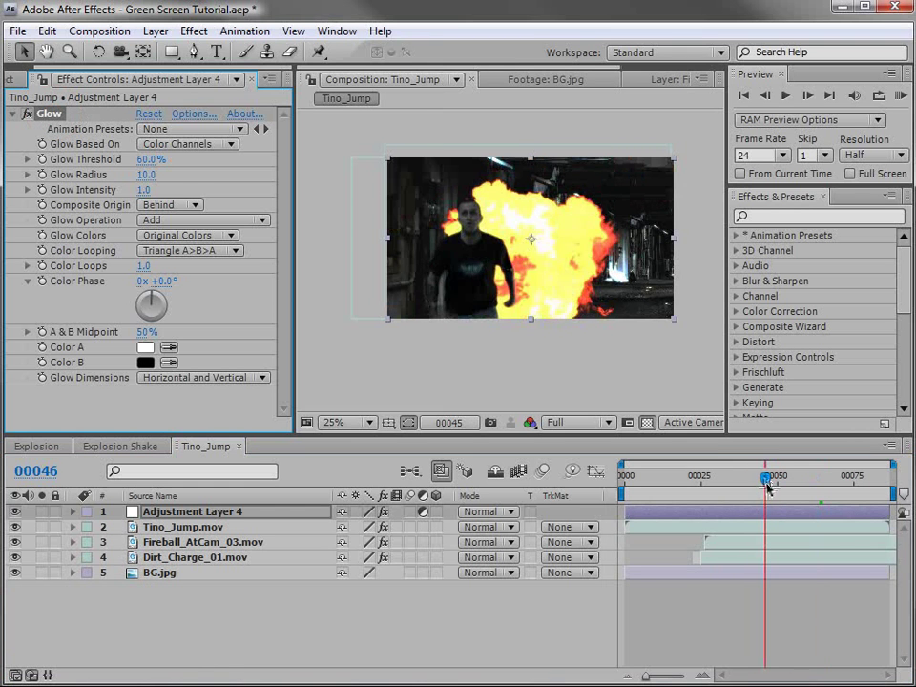
{"action": "key", "text": "period"}
{"action": "key", "text": "period"}
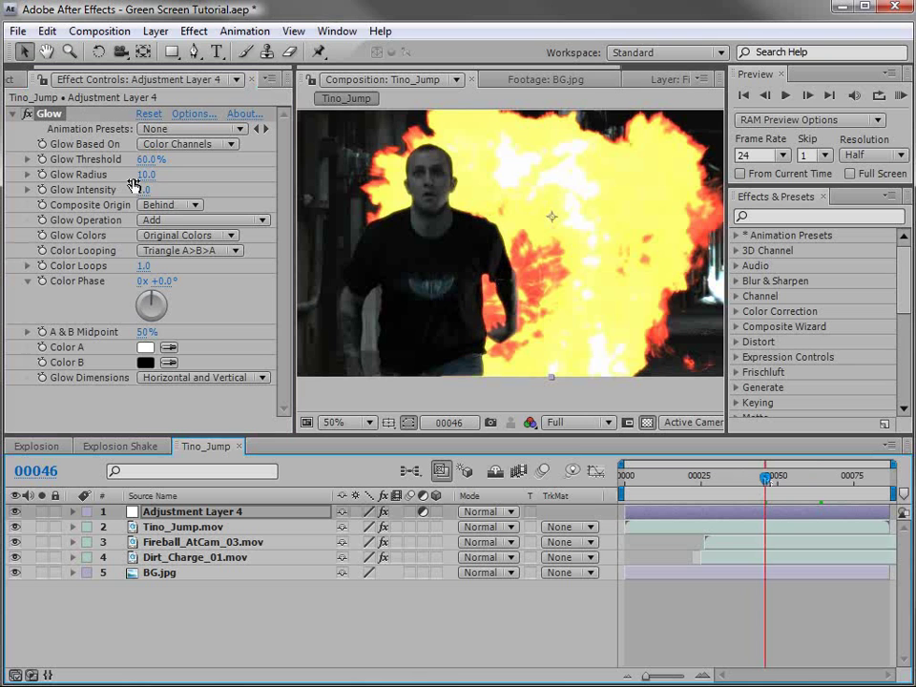
{"action": "left_click_drag", "start_coordinate": [146, 174], "coordinate": [319, 169]}
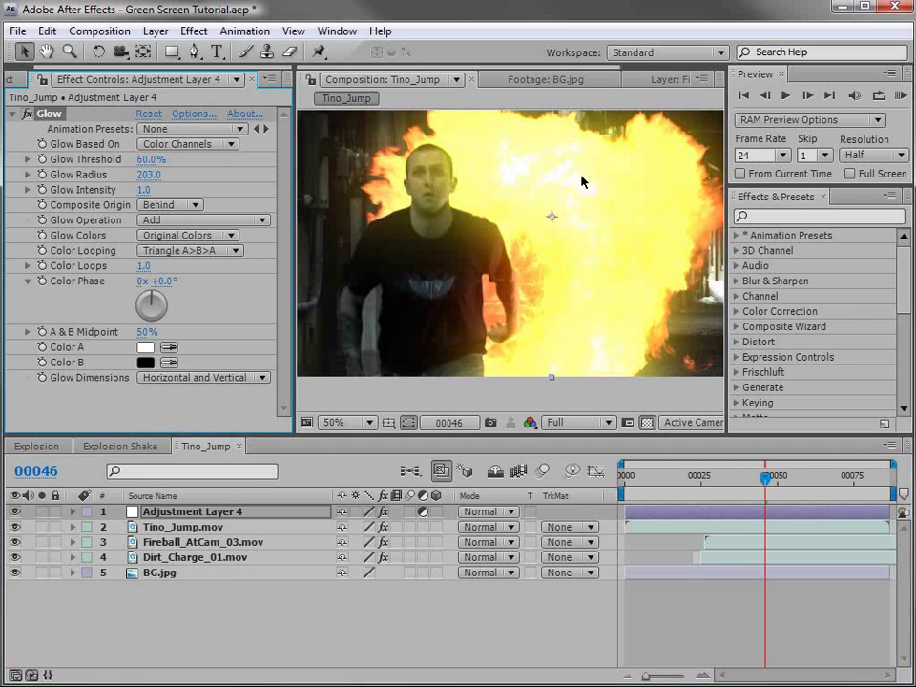
Step: Set the Glow's Color A to light orange EBB57B
{"action": "left_click", "coordinate": [145, 348]}
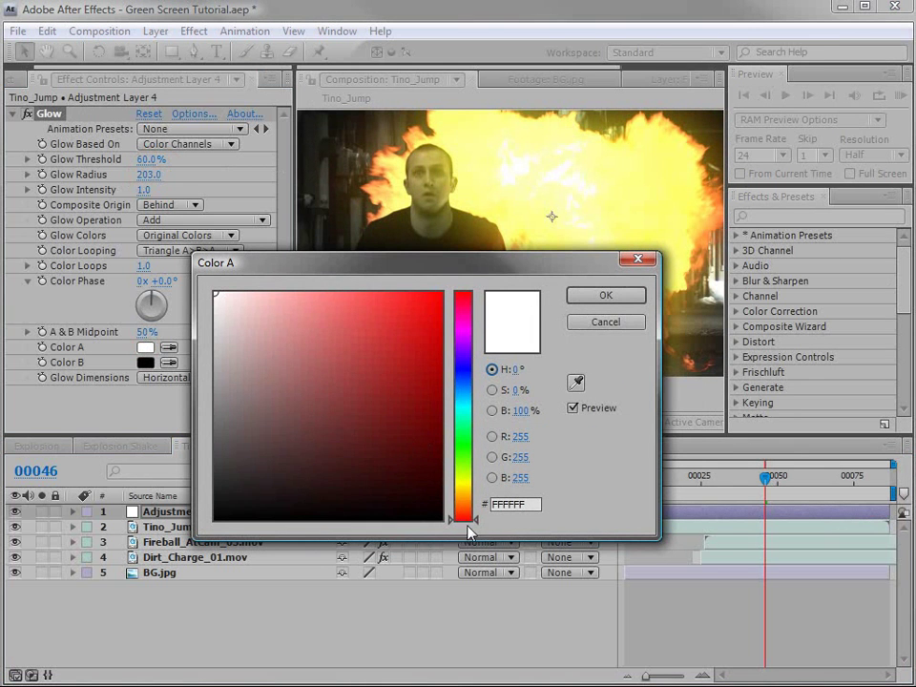
{"action": "left_click_drag", "start_coordinate": [466, 520], "coordinate": [460, 499]}
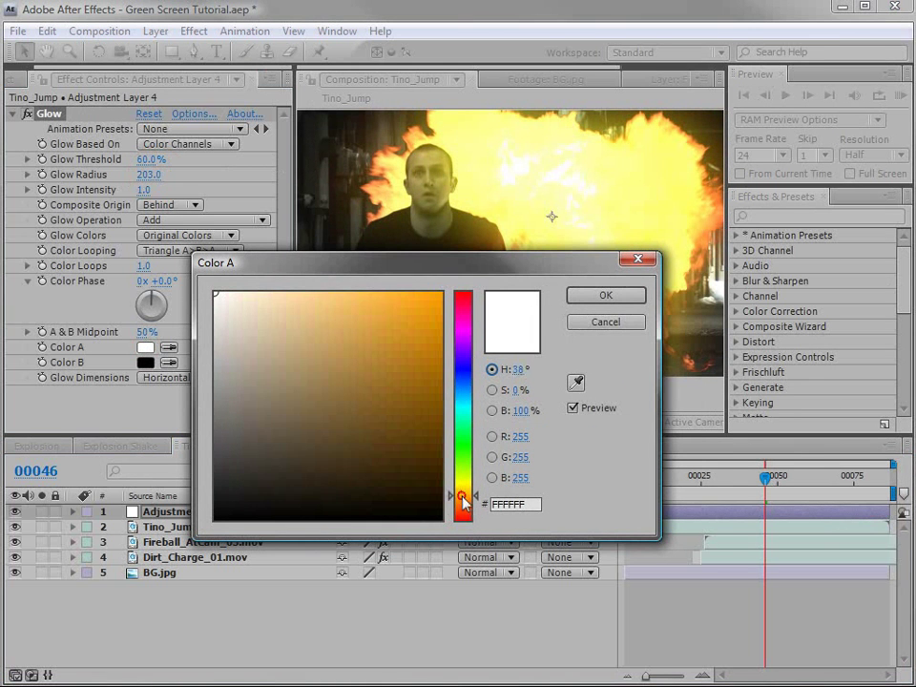
{"action": "mouse_move", "coordinate": [274, 323]}
{"action": "left_mouse_down"}
{"action": "mouse_move", "coordinate": [317, 306]}
{"action": "mouse_move", "coordinate": [289, 309]}
{"action": "mouse_move", "coordinate": [321, 311]}
{"action": "left_mouse_up"}
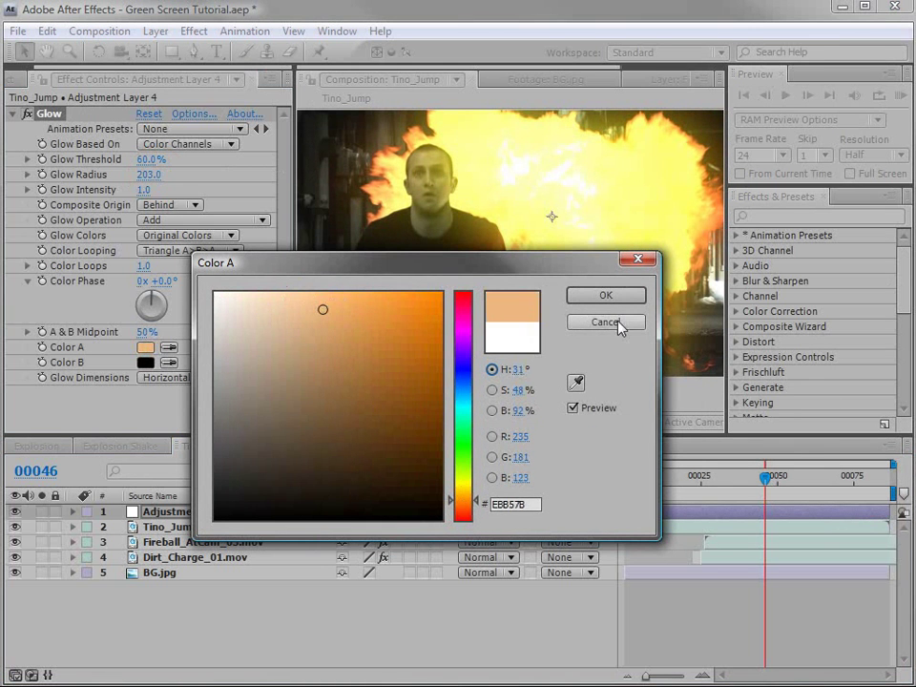
{"action": "left_click", "coordinate": [598, 297]}
Step: Set the Glow's Color B to red-brown A45B37
{"action": "left_click", "coordinate": [145, 363]}
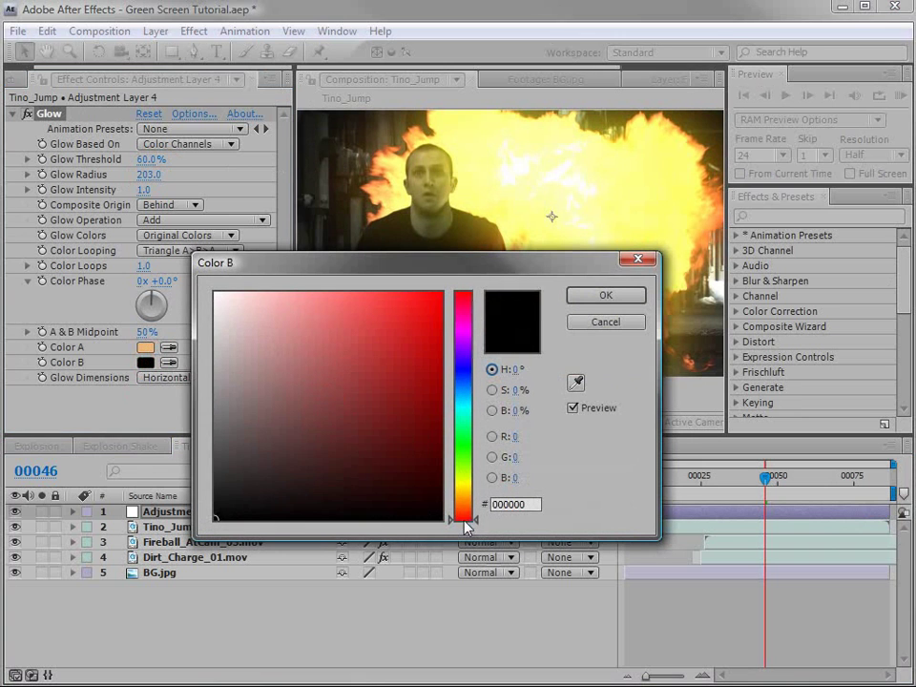
{"action": "left_click_drag", "start_coordinate": [463, 523], "coordinate": [465, 507]}
{"action": "mouse_move", "coordinate": [349, 382]}
{"action": "left_mouse_down"}
{"action": "mouse_move", "coordinate": [356, 351]}
{"action": "mouse_move", "coordinate": [372, 399]}
{"action": "mouse_move", "coordinate": [367, 372]}
{"action": "left_mouse_up"}
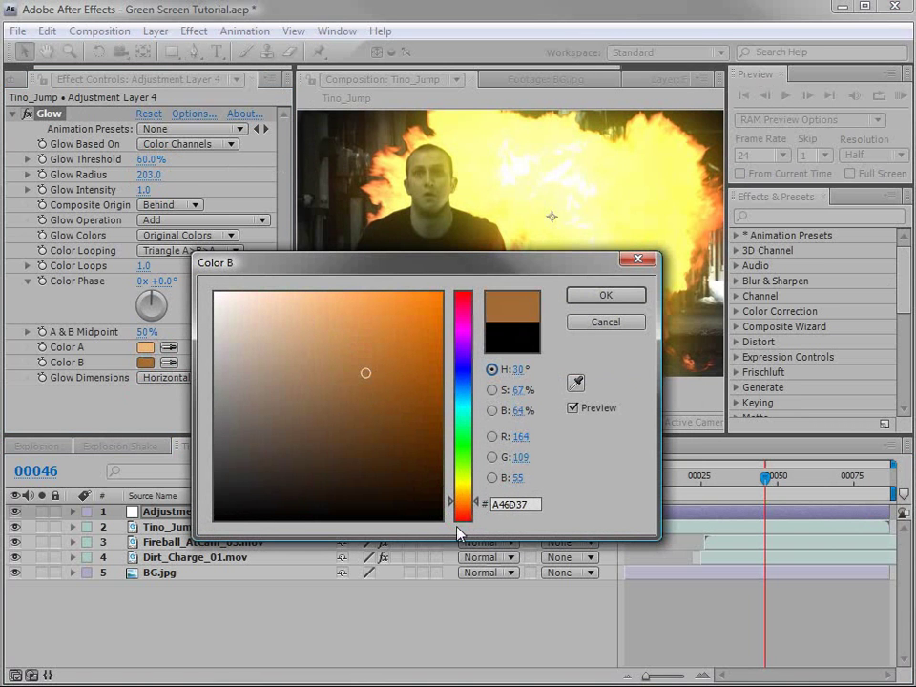
{"action": "left_click", "coordinate": [465, 509]}
{"action": "left_click_drag", "start_coordinate": [464, 508], "coordinate": [467, 515]}
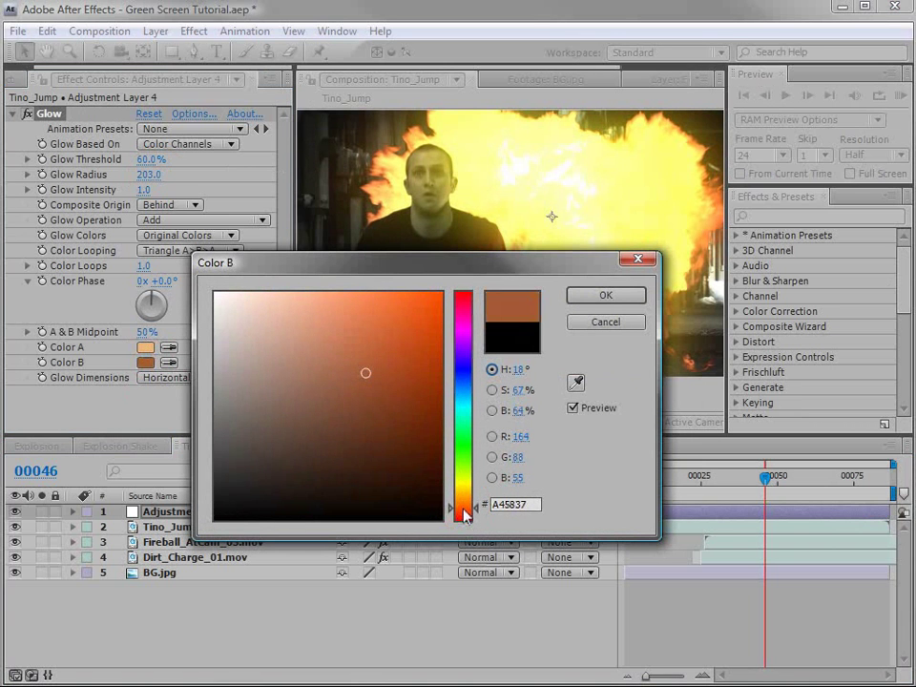
{"action": "left_click", "coordinate": [605, 297]}
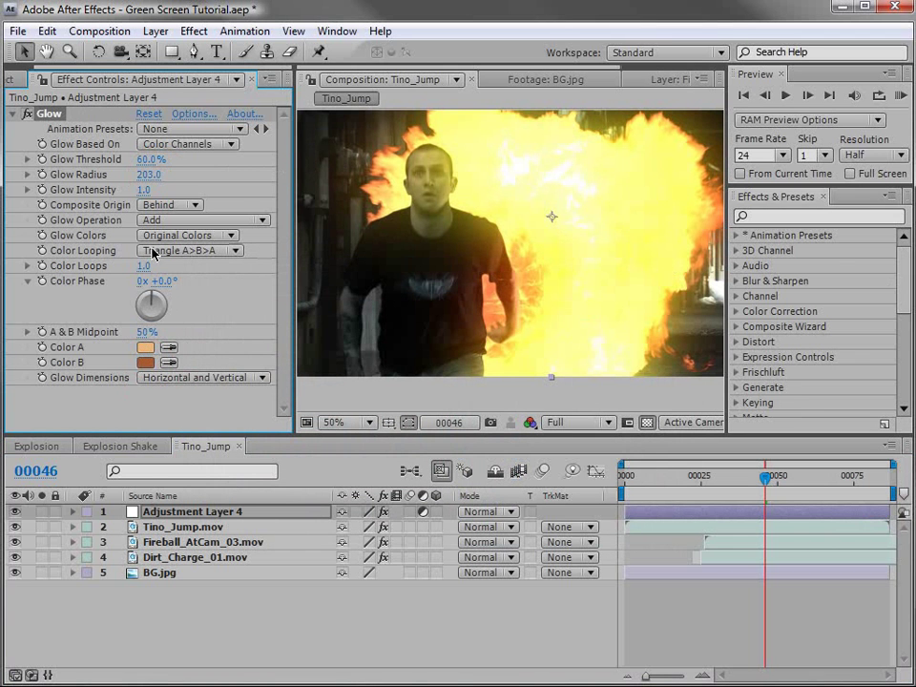
Step: Set Glow Colors to A & B Colors and raise Glow Intensity to 1.9
{"action": "left_click", "coordinate": [202, 236]}
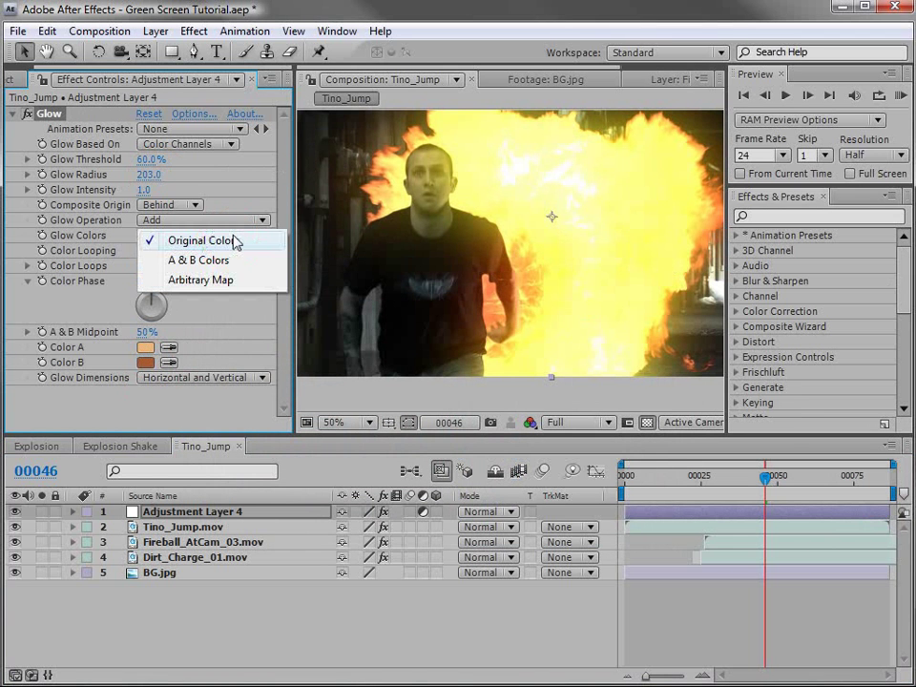
{"action": "left_click", "coordinate": [229, 260]}
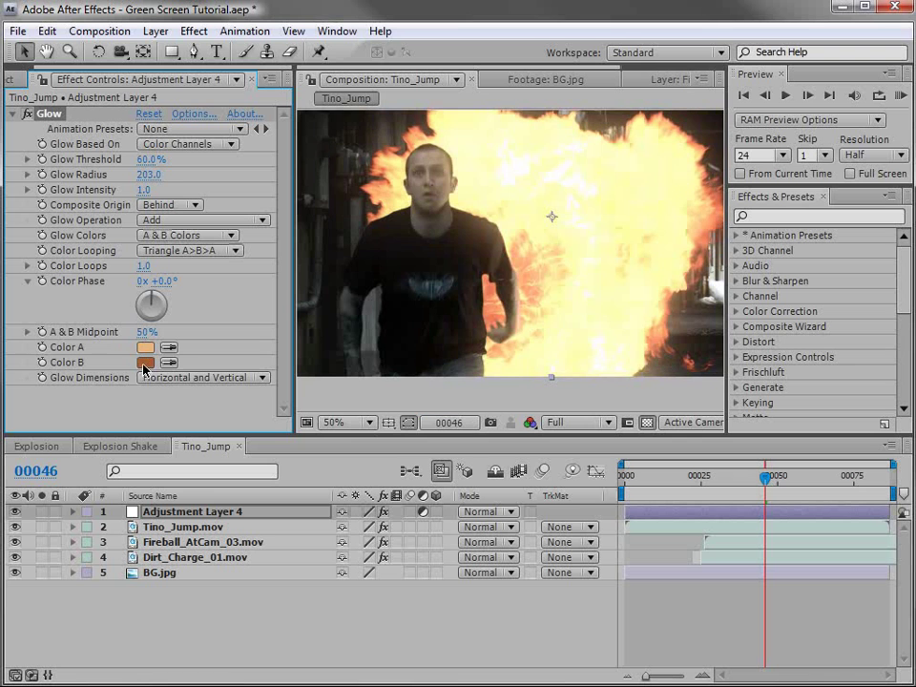
{"action": "left_click_drag", "start_coordinate": [143, 189], "coordinate": [191, 190]}
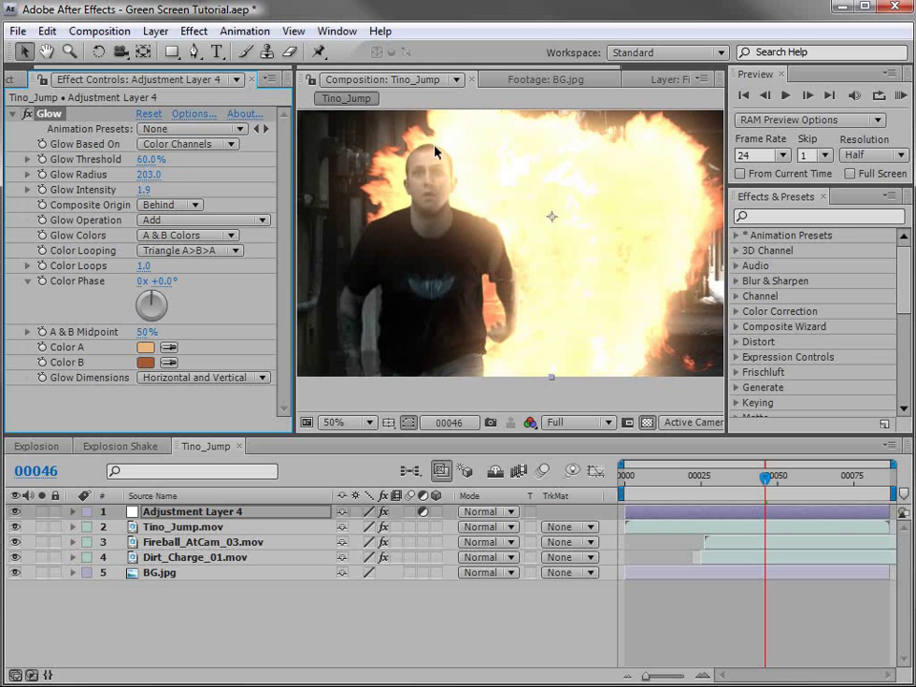
Step: Return to an earlier frame at 25% view and select the Fireball_AtCam_03.mov layer
{"action": "left_click_drag", "start_coordinate": [769, 480], "coordinate": [808, 479]}
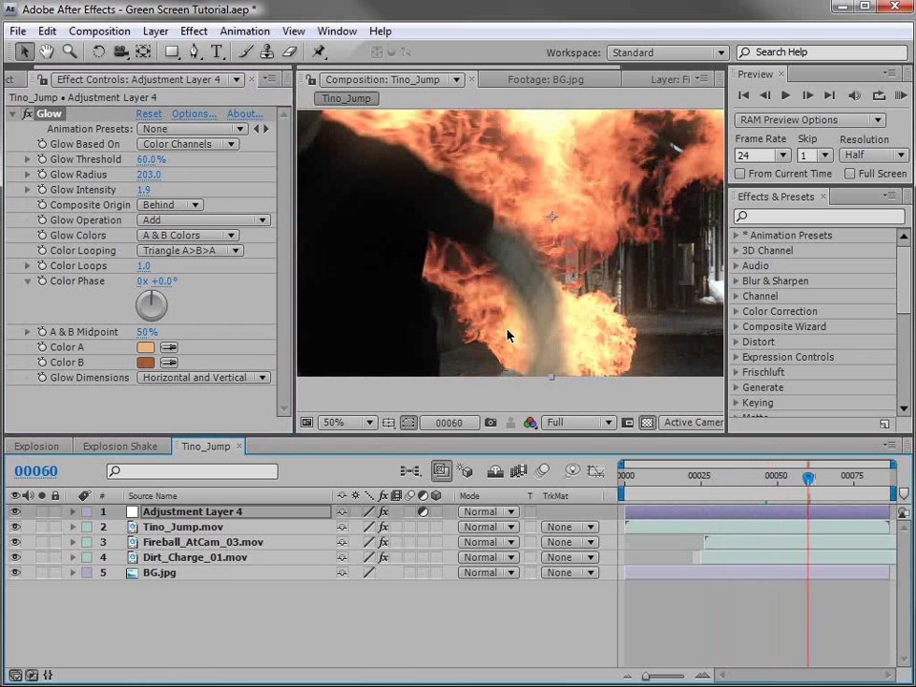
{"action": "key", "text": "comma"}
{"action": "left_click", "coordinate": [205, 540]}
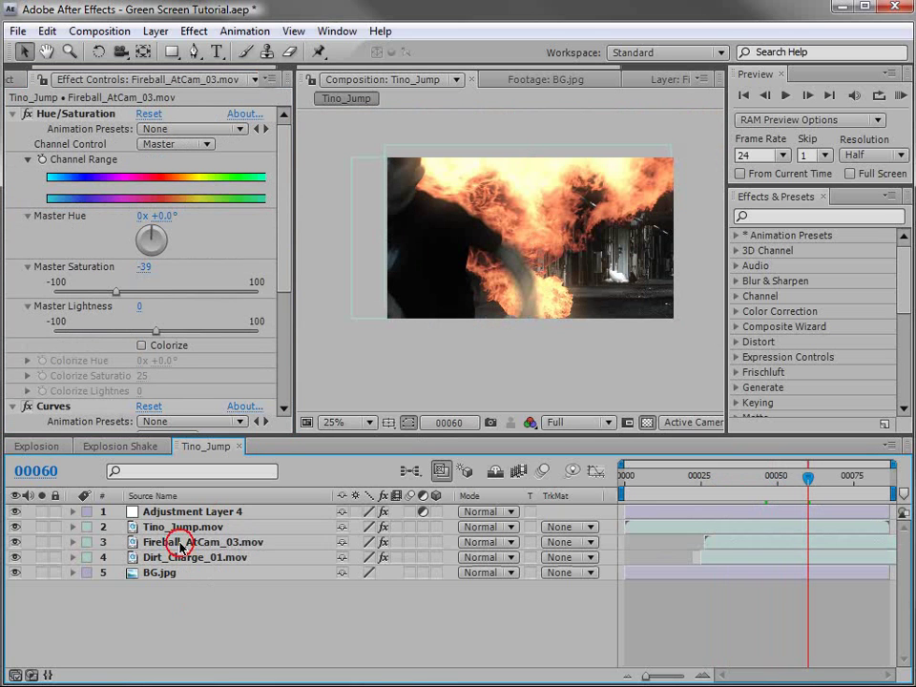
Step: Duplicate the fireball layer and start the copy later in time
{"action": "left_click", "coordinate": [46, 31]}
{"action": "left_click", "coordinate": [89, 222]}
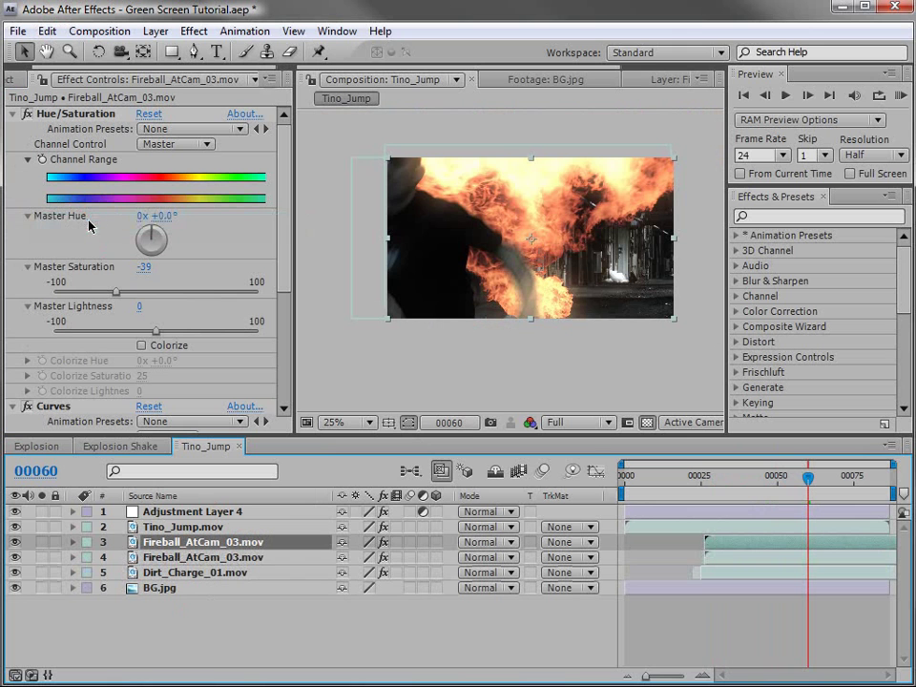
{"action": "left_click_drag", "start_coordinate": [716, 543], "coordinate": [752, 542]}
Step: Enlarge the fireball copy, move it down and right, and blend it with Add mode
{"action": "left_click_drag", "start_coordinate": [689, 333], "coordinate": [789, 415]}
{"action": "left_click", "coordinate": [492, 542]}
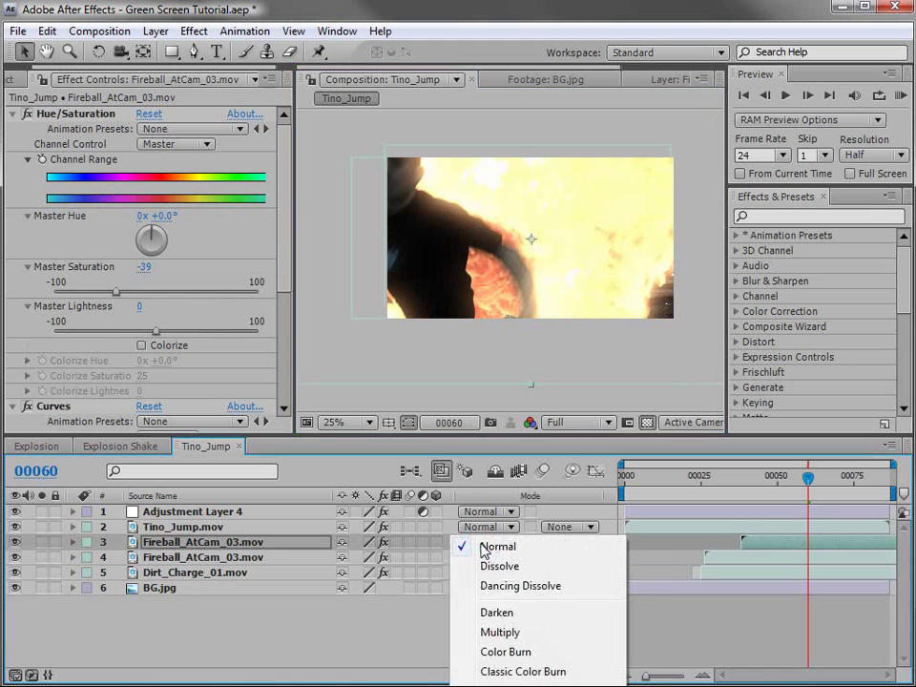
{"action": "left_click", "coordinate": [486, 682]}
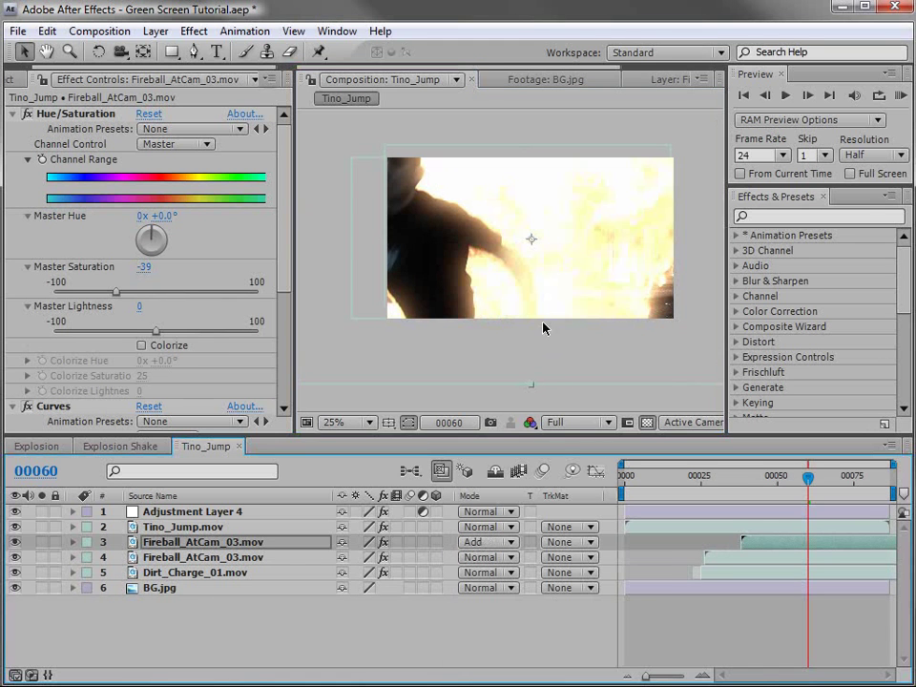
{"action": "left_click_drag", "start_coordinate": [458, 236], "coordinate": [512, 289]}
Step: Preview frames around the fireball's start and nudge the layer slightly later
{"action": "mouse_move", "coordinate": [809, 477]}
{"action": "left_mouse_down"}
{"action": "mouse_move", "coordinate": [775, 477]}
{"action": "mouse_move", "coordinate": [785, 491]}
{"action": "mouse_move", "coordinate": [798, 488]}
{"action": "left_mouse_up"}
{"action": "left_click_drag", "start_coordinate": [742, 542], "coordinate": [756, 544]}
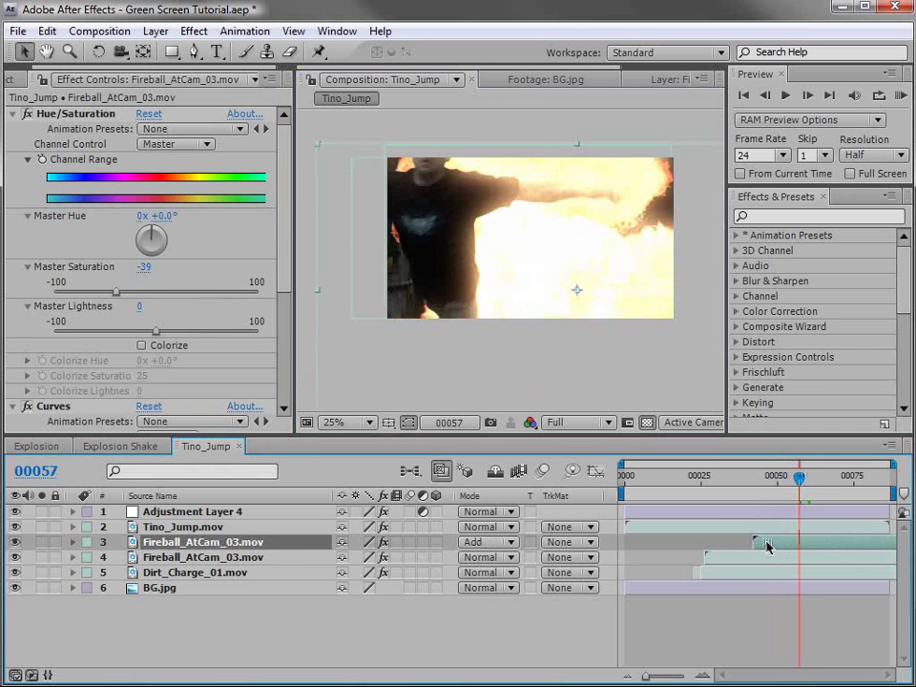
{"action": "left_click_drag", "start_coordinate": [726, 478], "coordinate": [846, 475]}
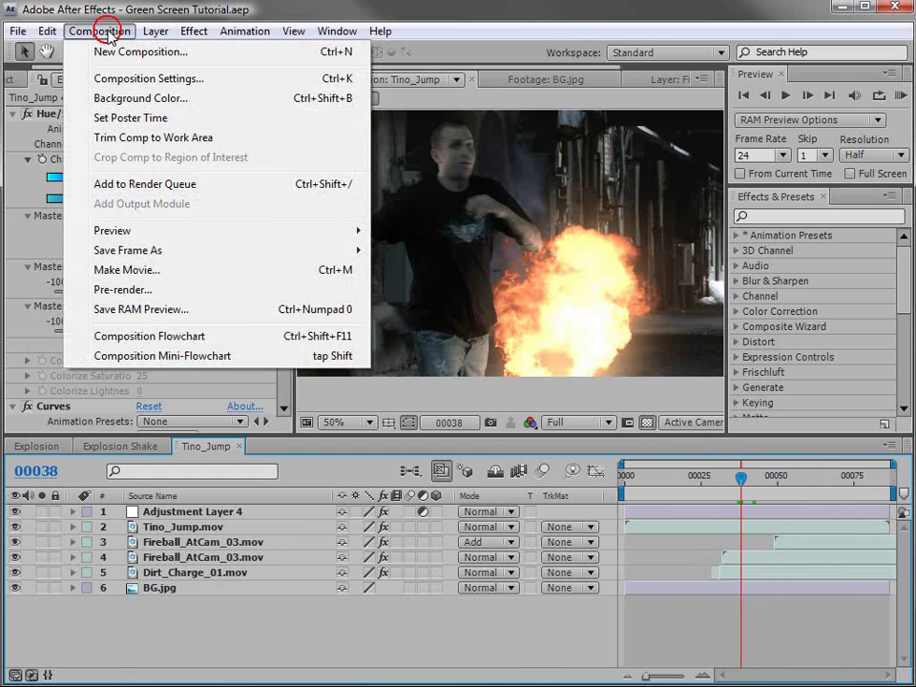
Step: Change the Tino_Jump Composition Settings duration from 87 to 300 frames
{"action": "left_click", "coordinate": [250, 86]}
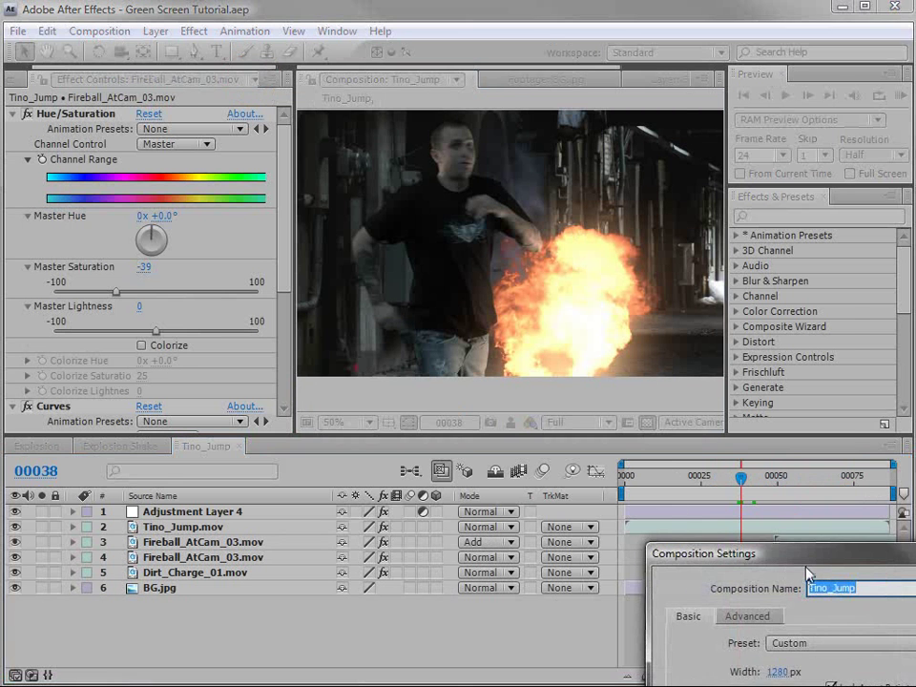
{"action": "left_click_drag", "start_coordinate": [806, 572], "coordinate": [430, 227]}
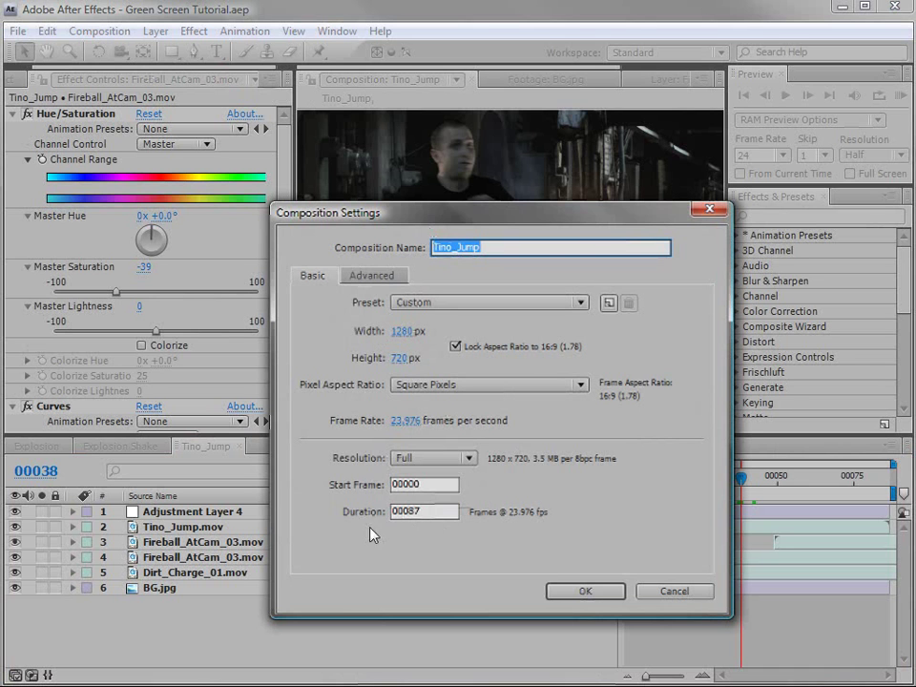
{"action": "left_click_drag", "start_coordinate": [410, 512], "coordinate": [463, 518]}
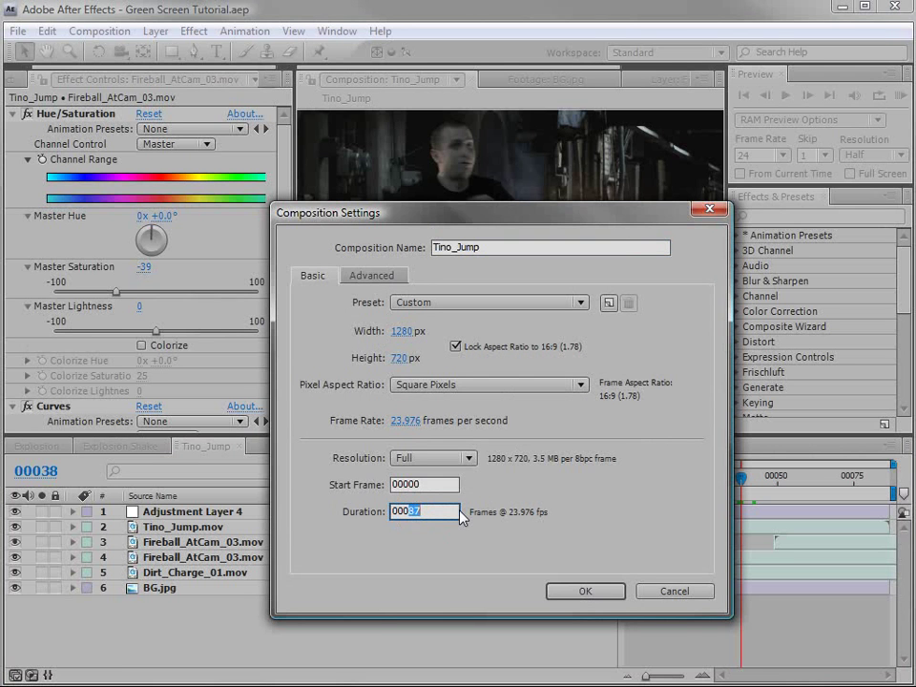
{"action": "type", "text": "300"}
Step: Apply the 300-frame duration and extend BG.jpg's out-point to the end of the comp
{"action": "left_click", "coordinate": [578, 591]}
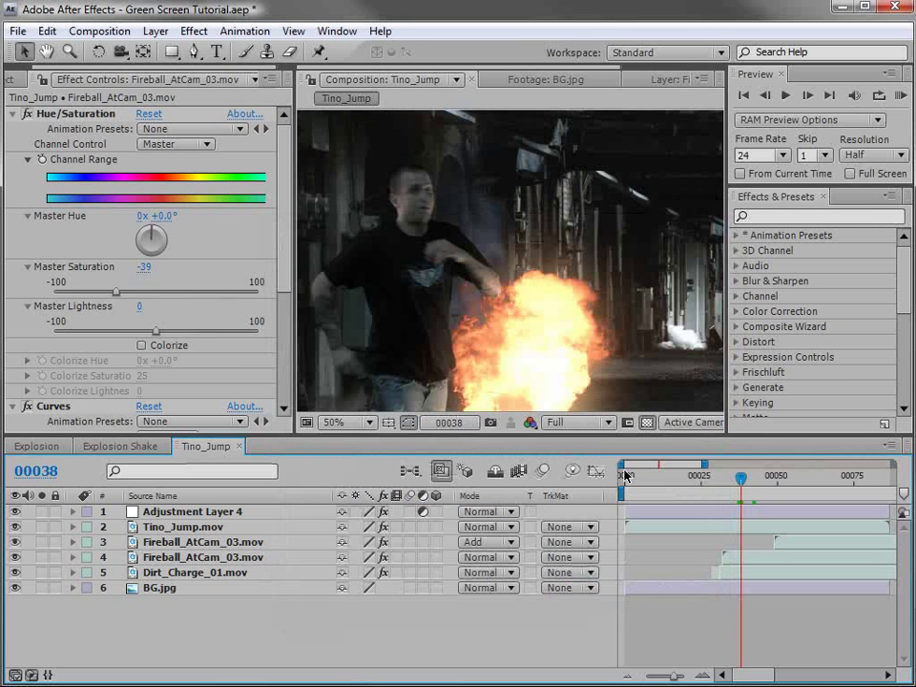
{"action": "left_click", "coordinate": [627, 676]}
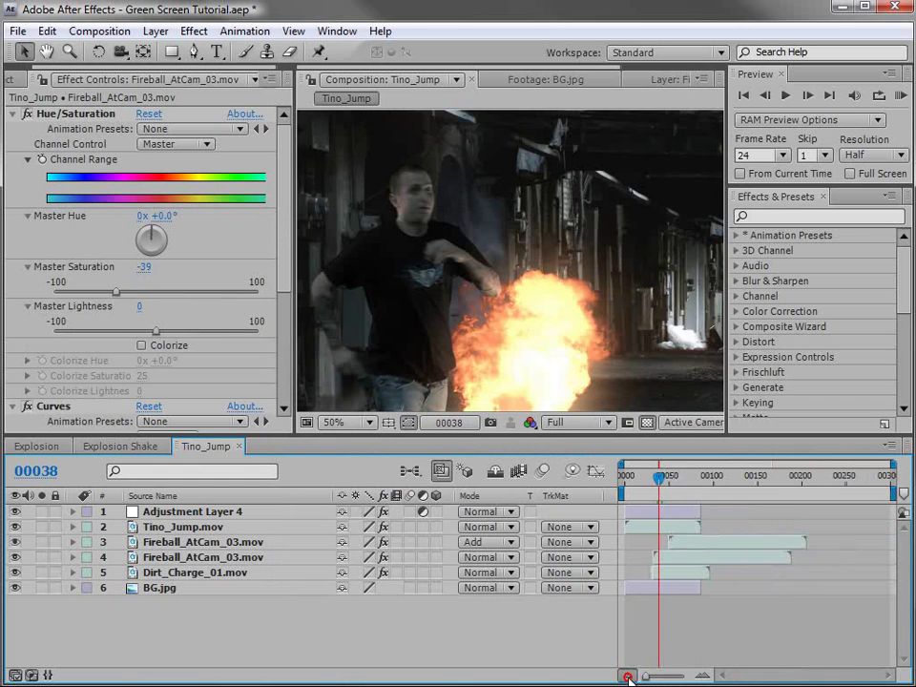
{"action": "left_click", "coordinate": [680, 477]}
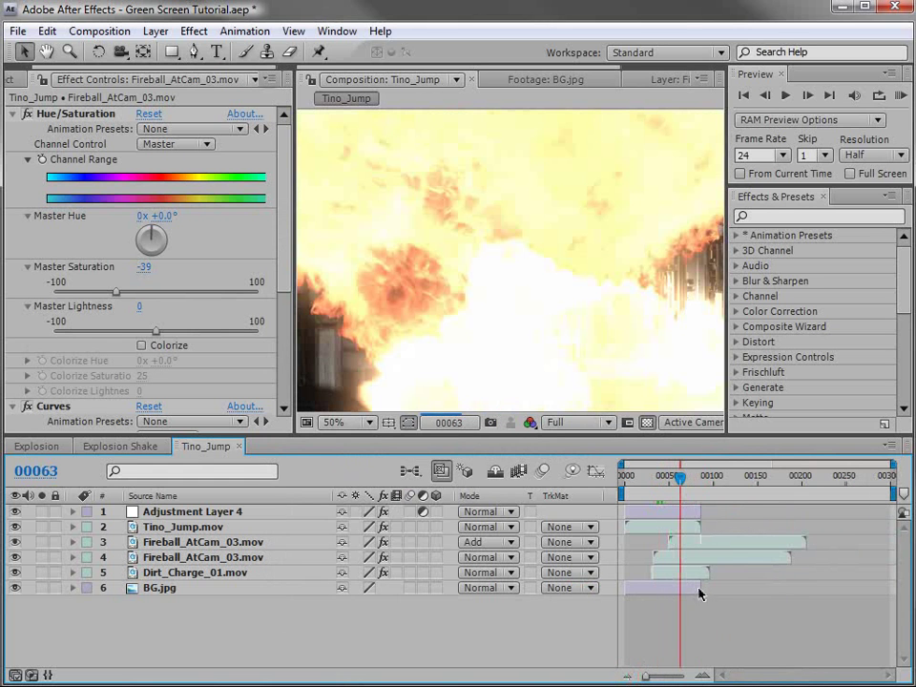
{"action": "left_click_drag", "start_coordinate": [699, 588], "coordinate": [888, 587]}
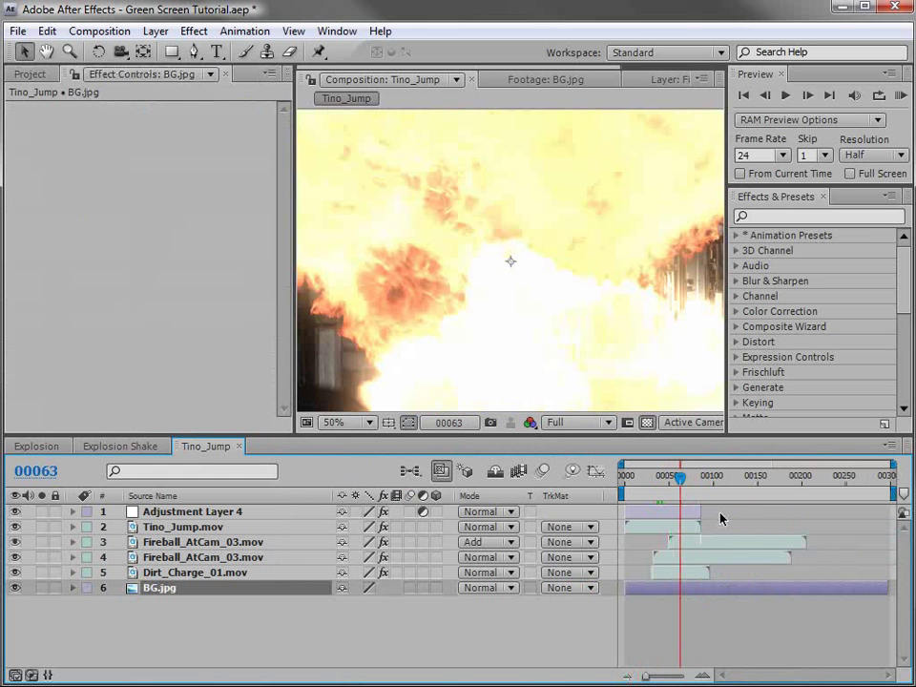
{"action": "left_click_drag", "start_coordinate": [685, 477], "coordinate": [733, 481]}
{"action": "key", "text": "comma"}
{"action": "key", "text": "comma"}
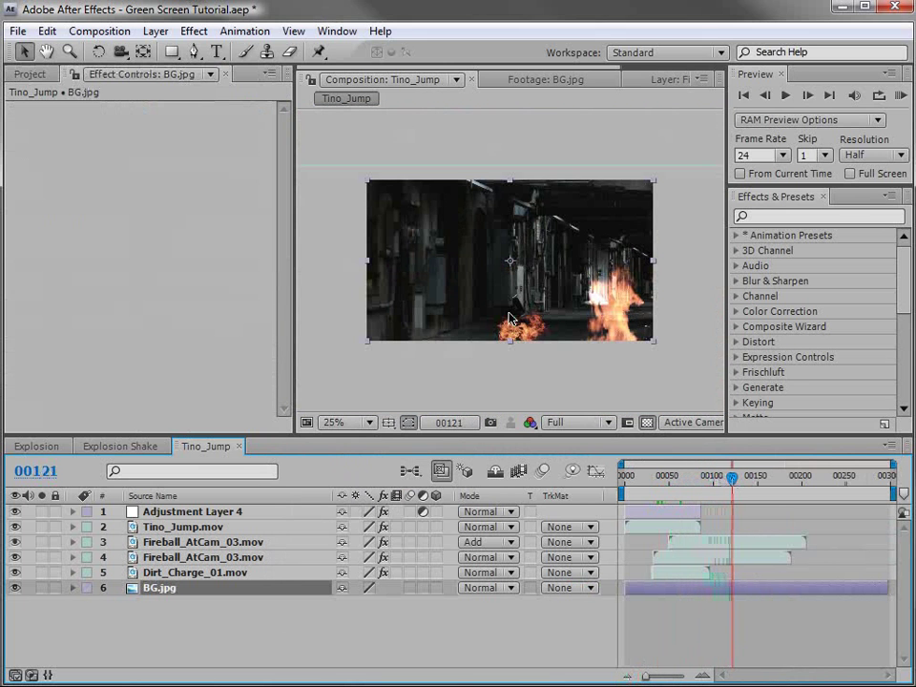
Step: Preview the Dust_AtCam_03.mov footage from the Project panel
{"action": "left_click", "coordinate": [20, 73]}
{"action": "double_click", "coordinate": [57, 267]}
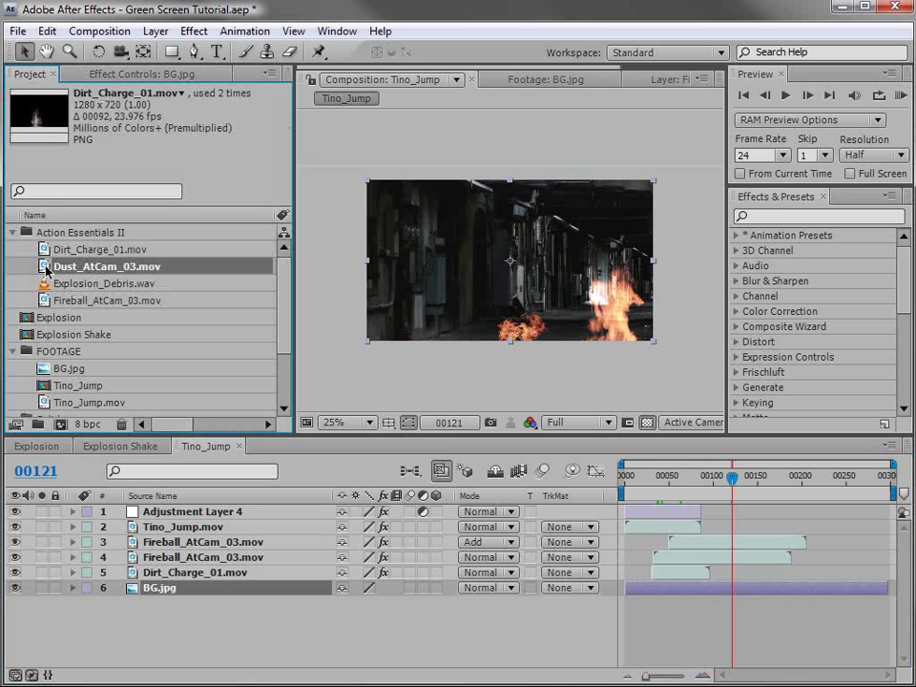
{"action": "left_click_drag", "start_coordinate": [323, 383], "coordinate": [418, 383]}
{"action": "key", "text": "comma"}
Step: Add Dust_AtCam_03.mov to the comp as layer 4, between the two fireball layers
{"action": "left_click_drag", "start_coordinate": [96, 268], "coordinate": [677, 573]}
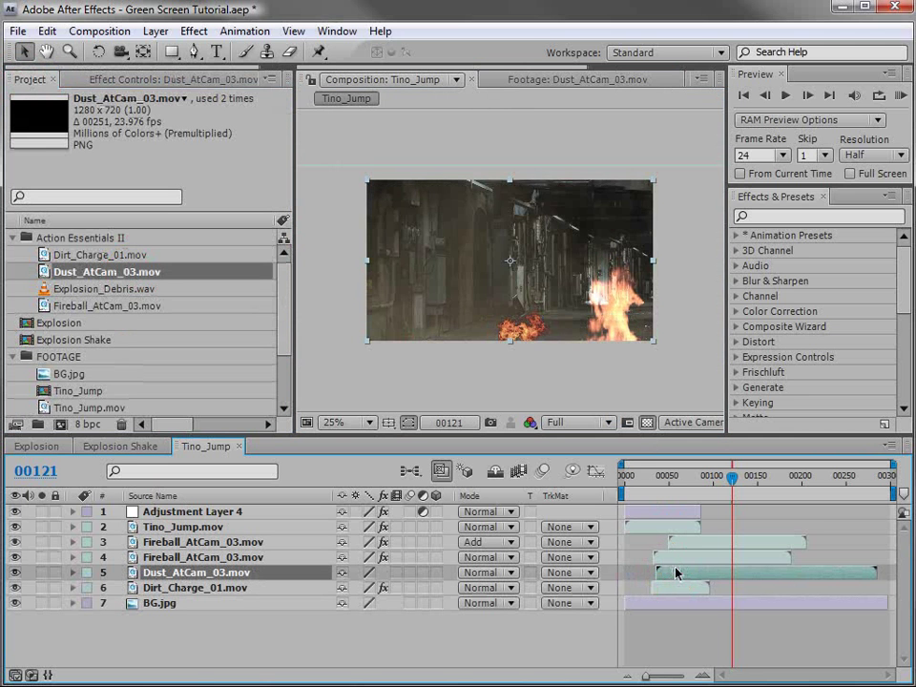
{"action": "left_click_drag", "start_coordinate": [683, 476], "coordinate": [741, 482]}
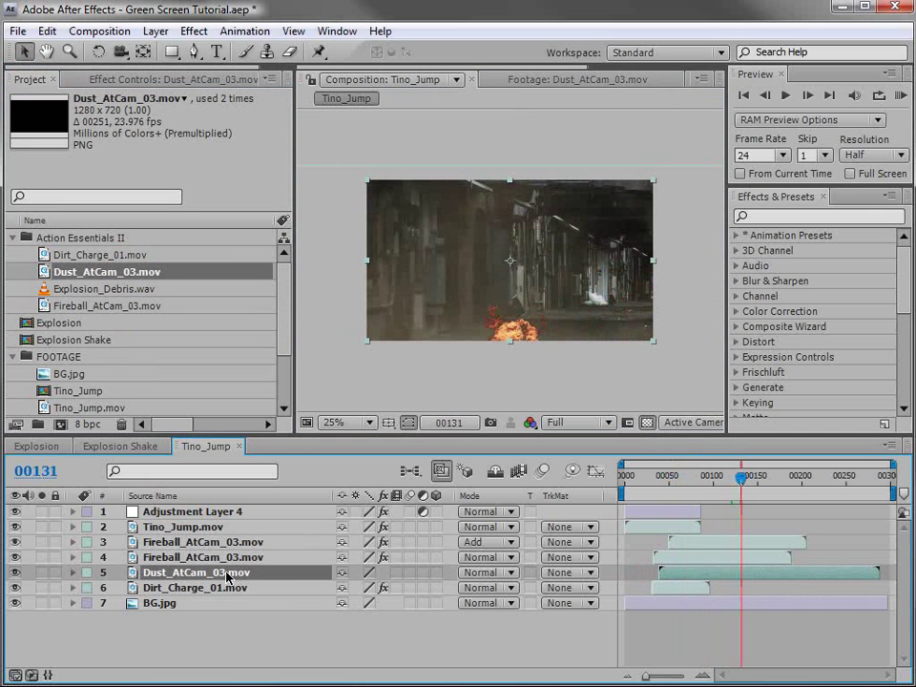
{"action": "left_click_drag", "start_coordinate": [196, 573], "coordinate": [196, 542]}
{"action": "left_click_drag", "start_coordinate": [700, 477], "coordinate": [723, 477]}
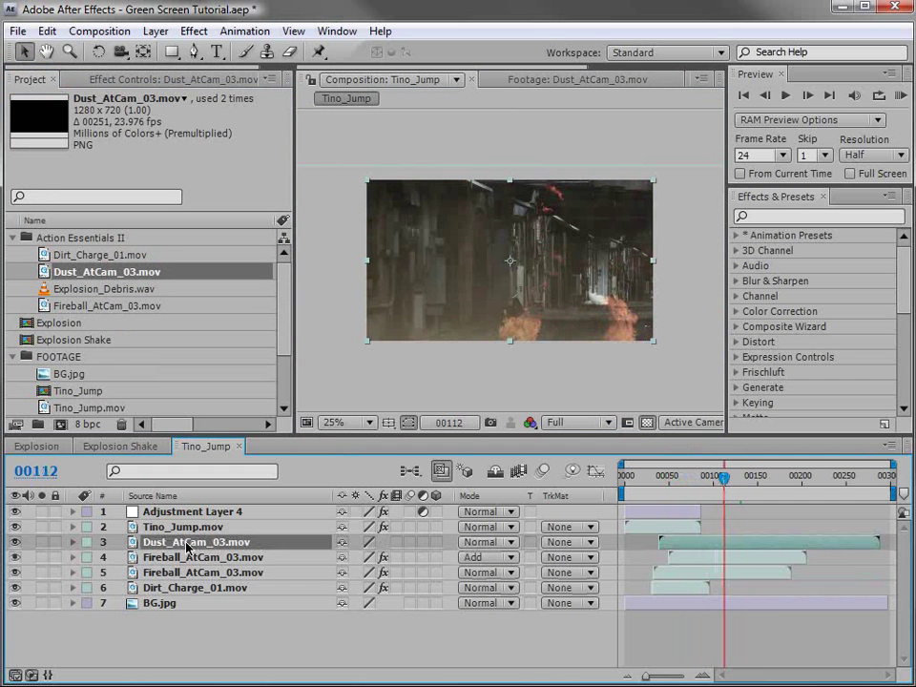
{"action": "mouse_move", "coordinate": [193, 542]}
{"action": "left_mouse_down"}
{"action": "mouse_move", "coordinate": [182, 555]}
{"action": "mouse_move", "coordinate": [188, 562]}
{"action": "left_mouse_up"}
{"action": "left_click_drag", "start_coordinate": [691, 476], "coordinate": [740, 480]}
Step: Set the Dust_AtCam_03.mov layer's Opacity to 50% and preview the result
{"action": "key", "text": "t"}
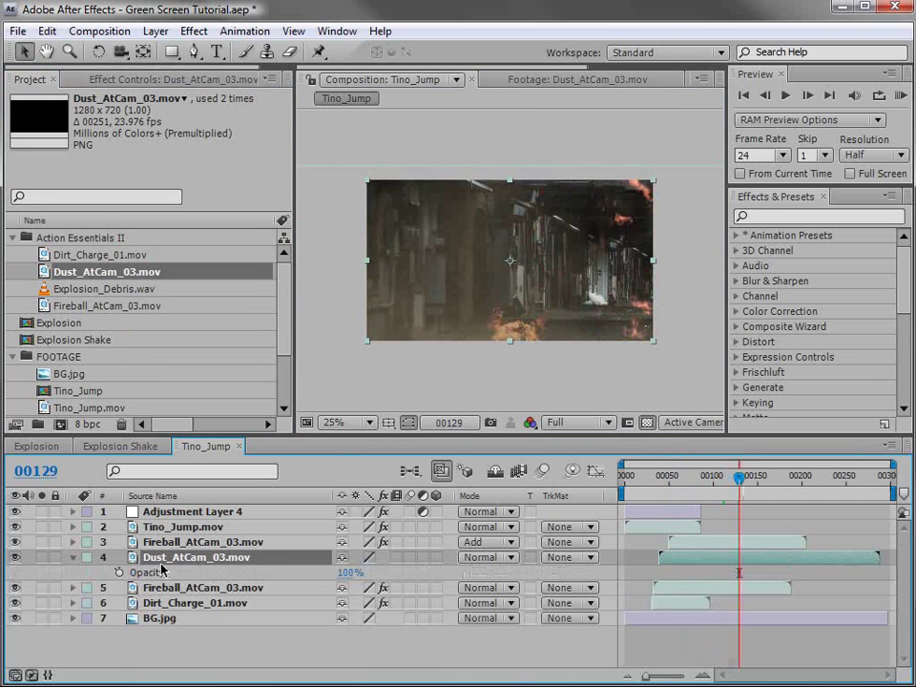
{"action": "key", "text": "period"}
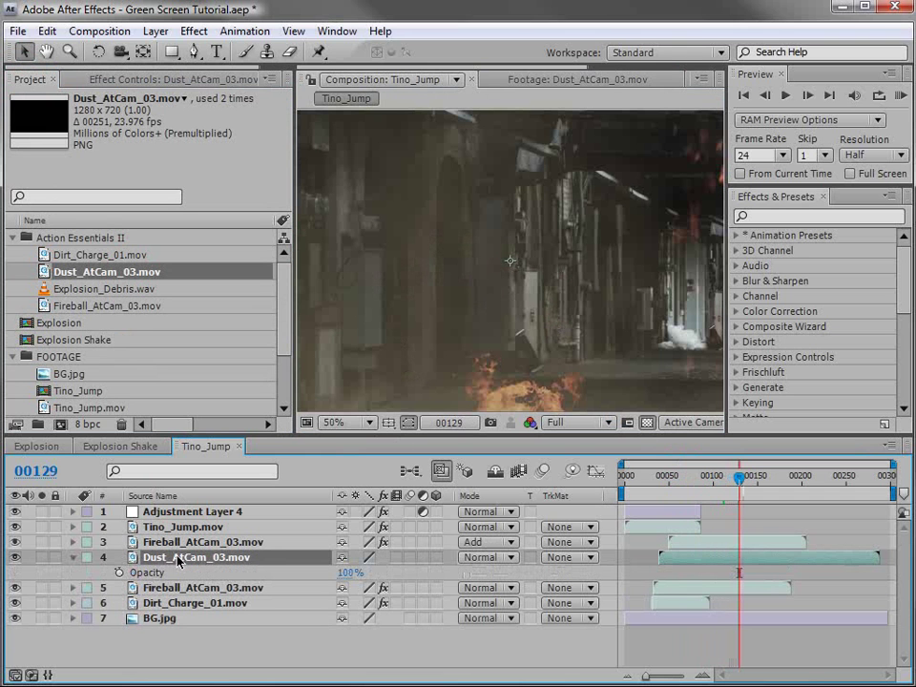
{"action": "left_click", "coordinate": [73, 560]}
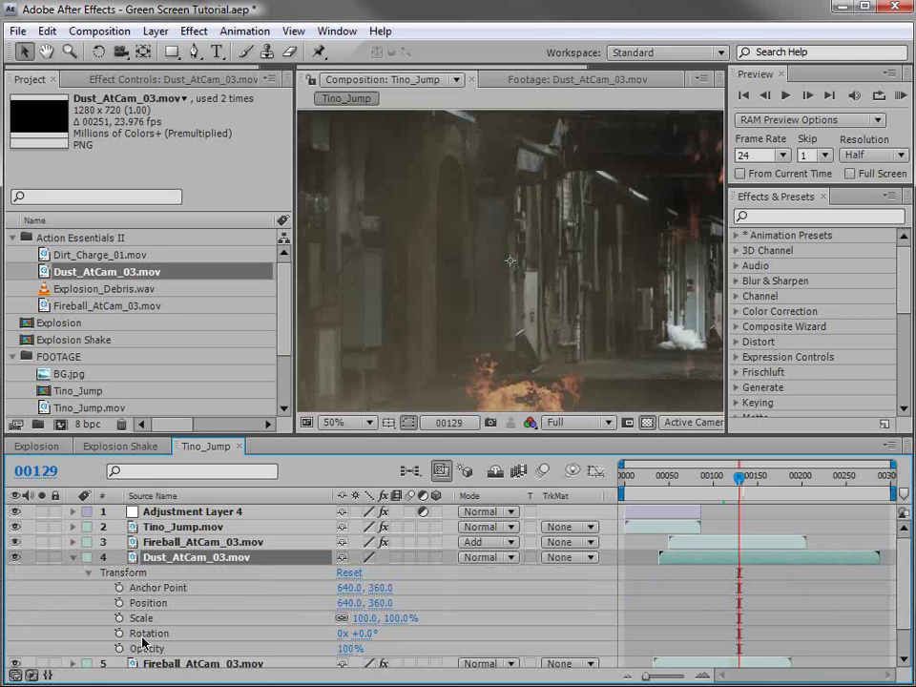
{"action": "left_click", "coordinate": [346, 651]}
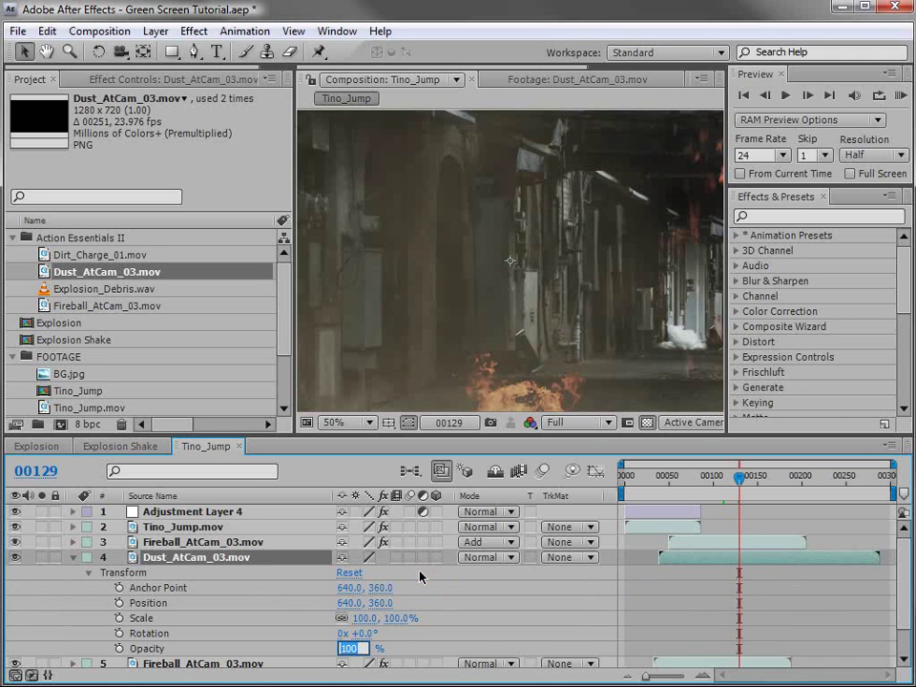
{"action": "type", "text": "50"}
{"action": "key", "text": "Return"}
{"action": "scroll", "coordinate": [528, 282], "scroll_direction": "down", "scroll_amount": 2}
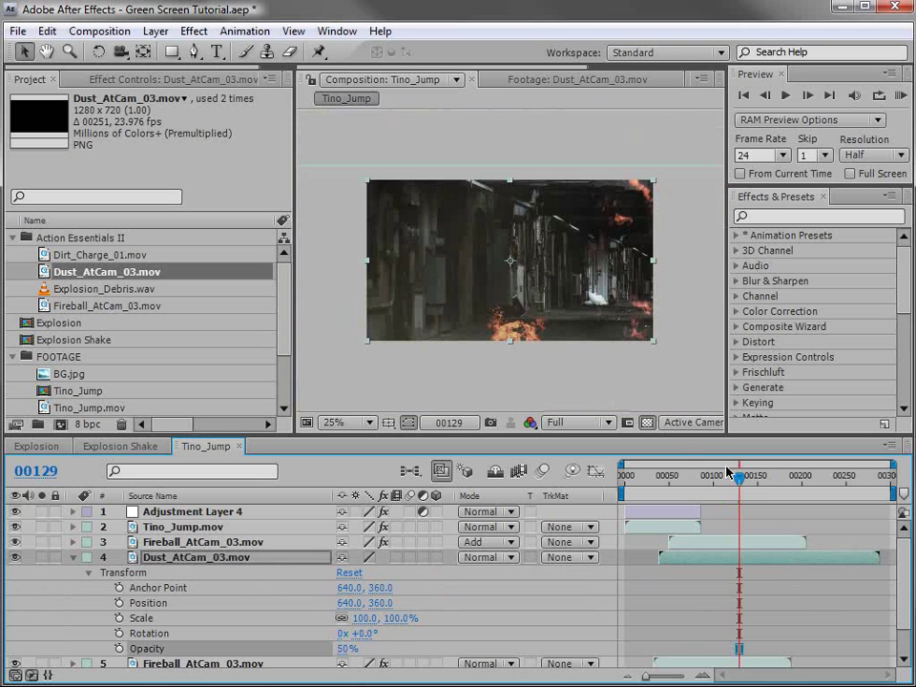
{"action": "mouse_move", "coordinate": [739, 476]}
{"action": "left_mouse_down"}
{"action": "mouse_move", "coordinate": [770, 479]}
{"action": "mouse_move", "coordinate": [739, 482]}
{"action": "left_mouse_up"}
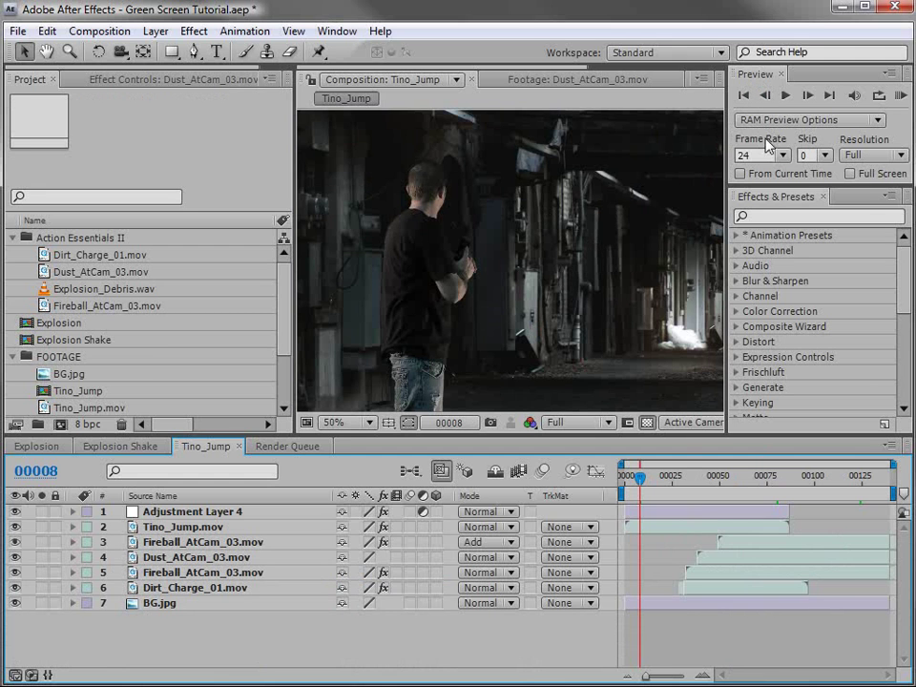
Step: Set the preview to Half resolution, then play, stop and replay the composition preview
{"action": "left_click", "coordinate": [861, 156]}
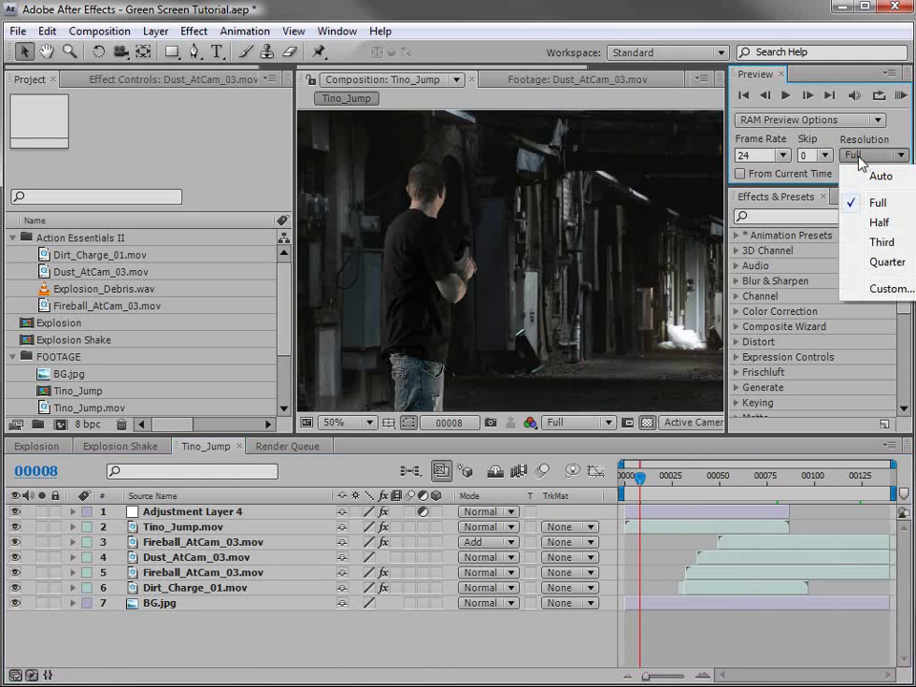
{"action": "left_click", "coordinate": [880, 225]}
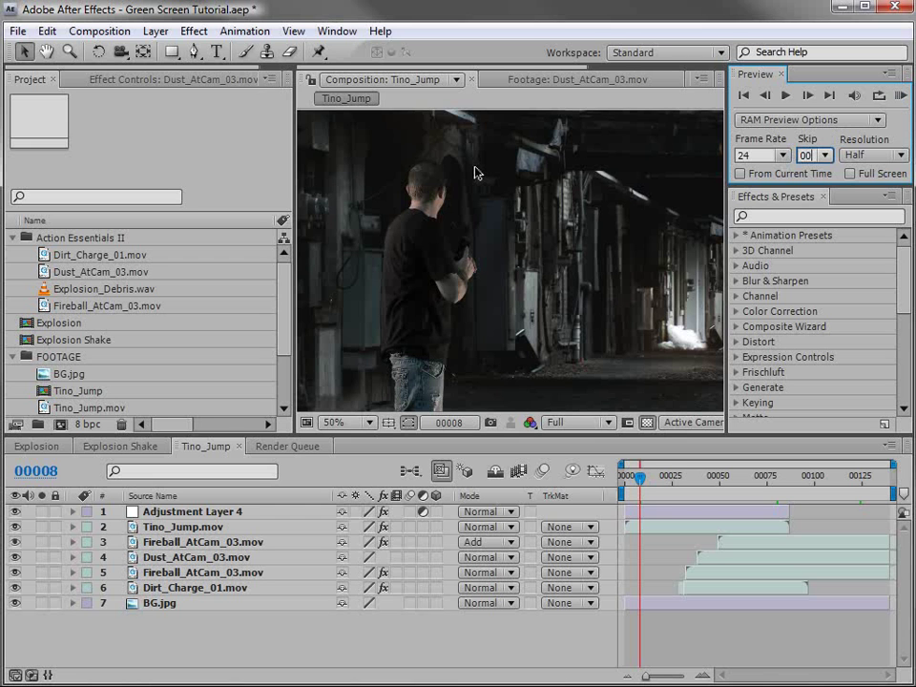
{"action": "type", "text": "0"}
{"action": "left_click", "coordinate": [900, 96]}
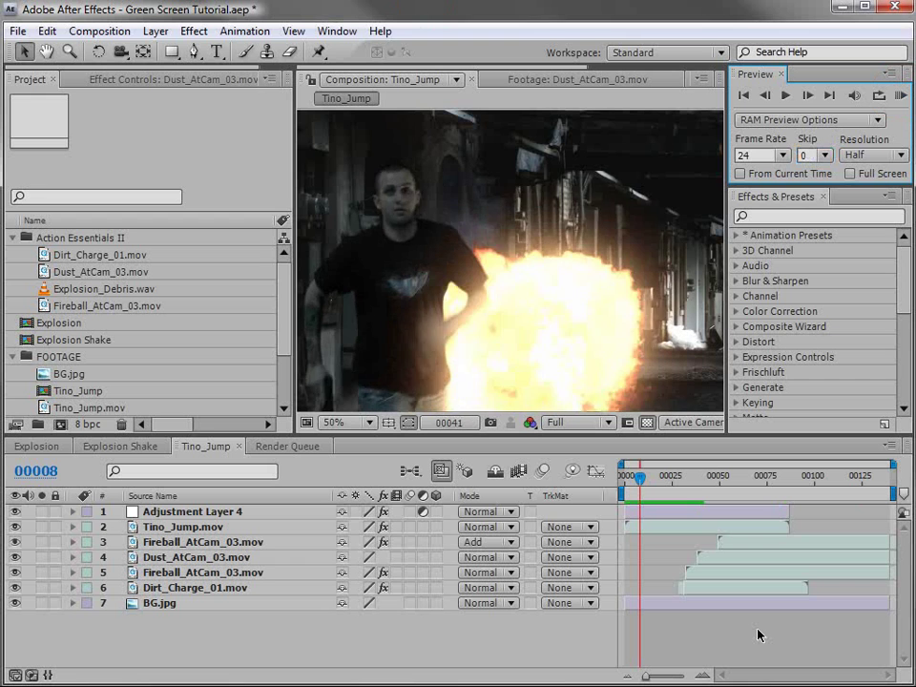
{"action": "key", "text": "space"}
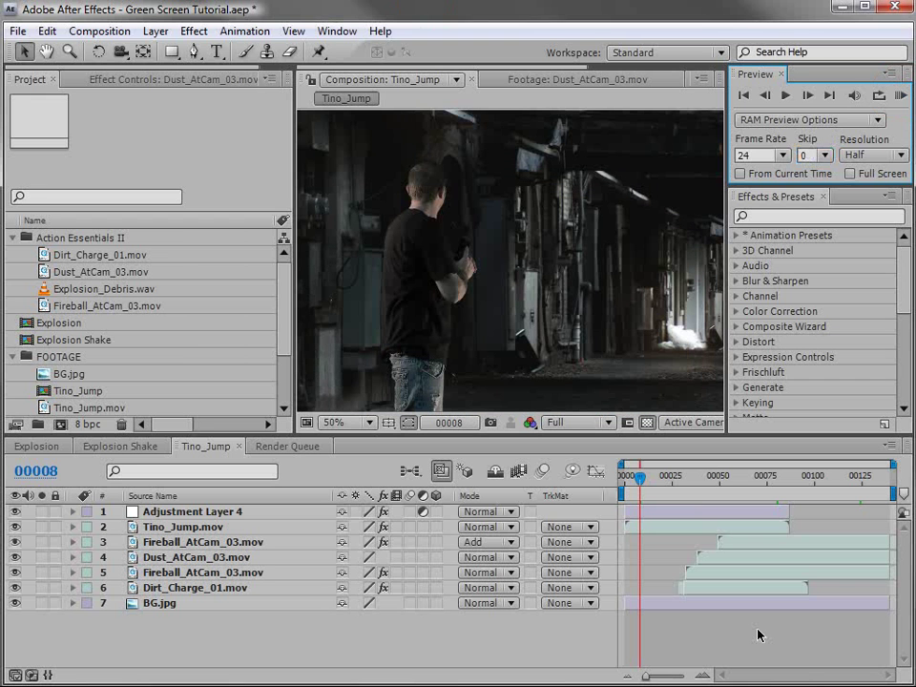
{"action": "key", "text": "space"}
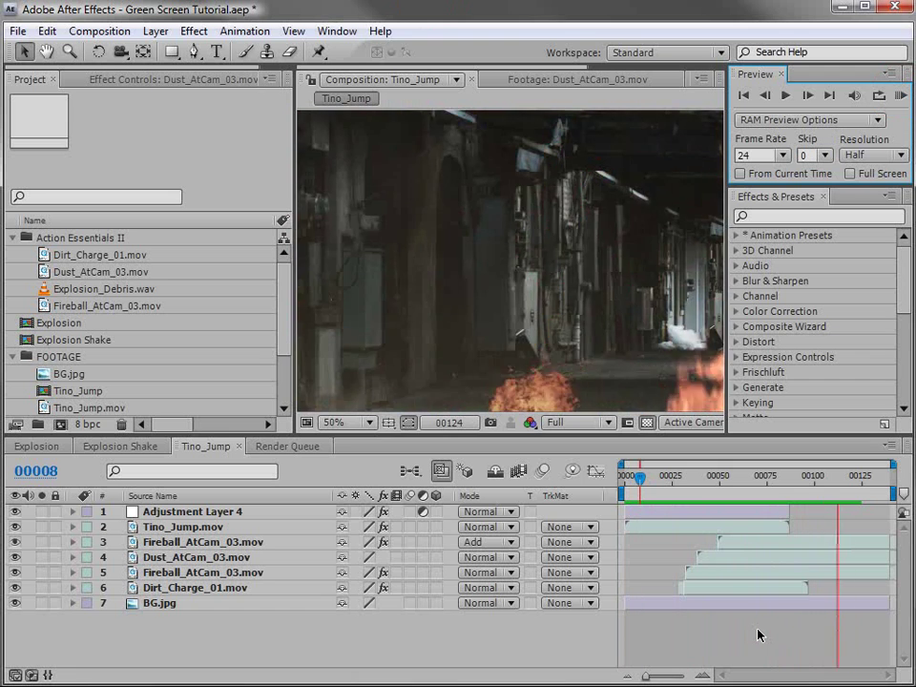
{"action": "key", "text": "space"}
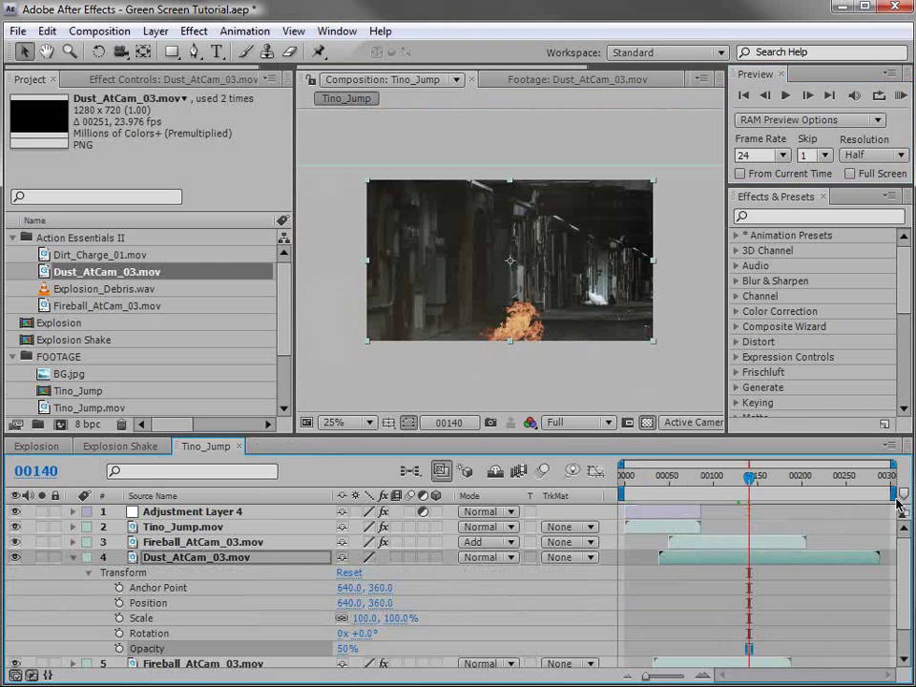
Step: Trim Tino_Jump to a work area ending near frame 140, then move the playhead to about frame 42
{"action": "left_click_drag", "start_coordinate": [899, 504], "coordinate": [754, 511]}
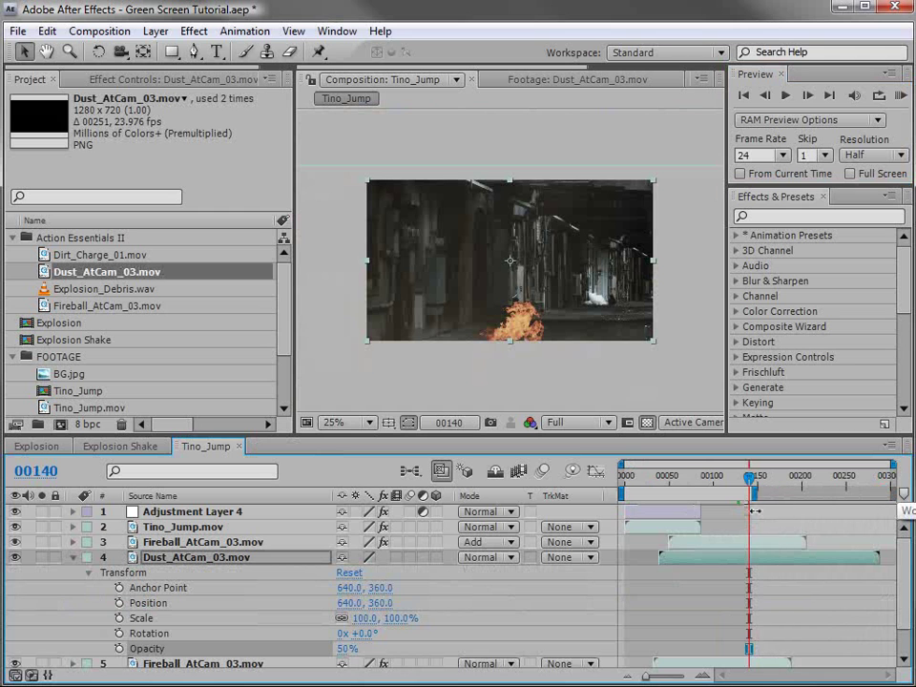
{"action": "right_click", "coordinate": [689, 488]}
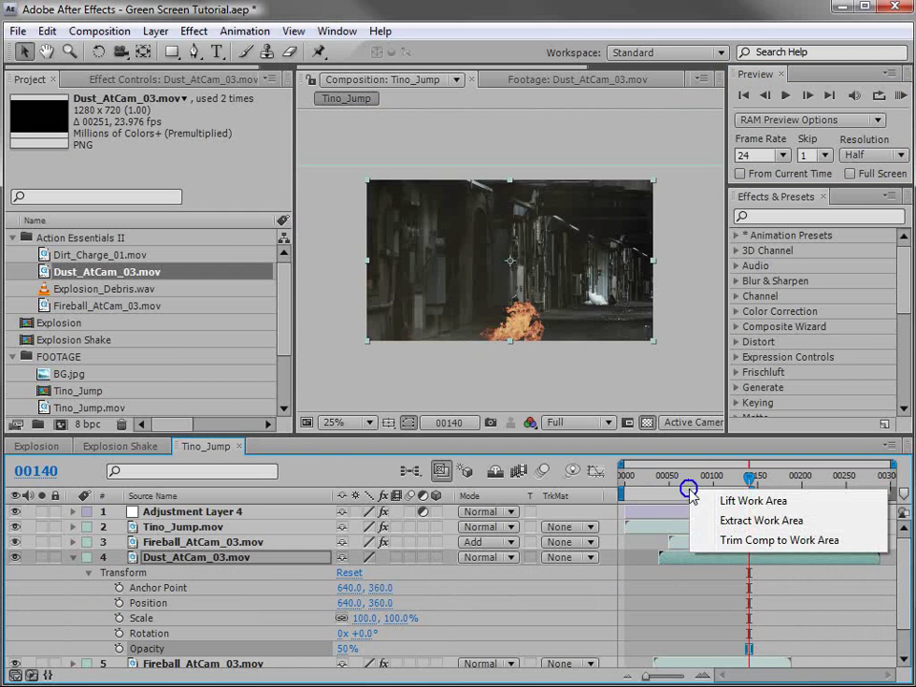
{"action": "left_click", "coordinate": [779, 541]}
{"action": "left_click_drag", "start_coordinate": [887, 477], "coordinate": [862, 507]}
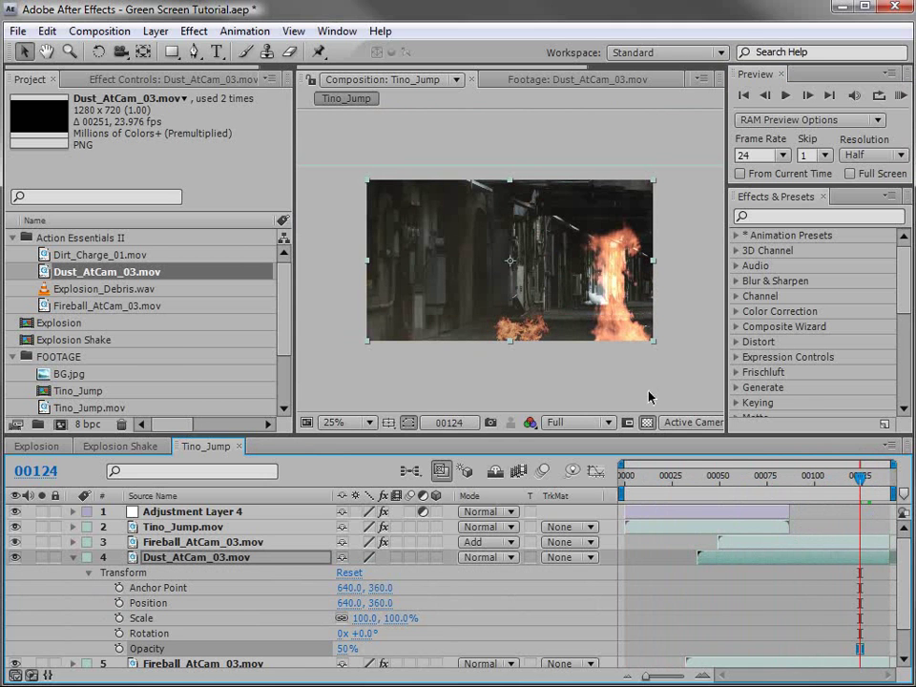
Step: Add Tino_Jump to the Render Queue and set its render settings to Best Settings
{"action": "left_click", "coordinate": [95, 36]}
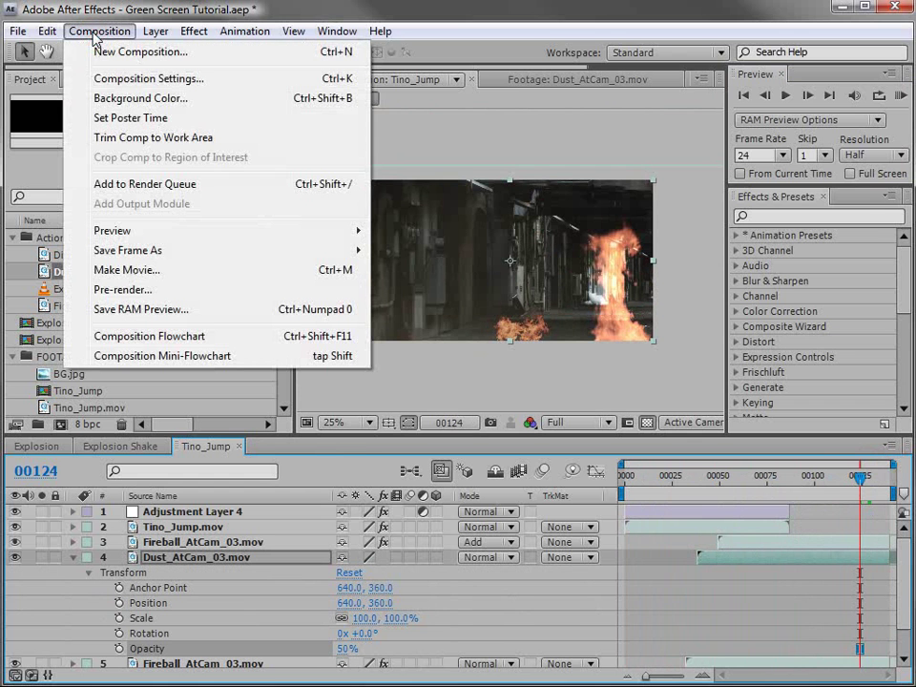
{"action": "left_click", "coordinate": [181, 191]}
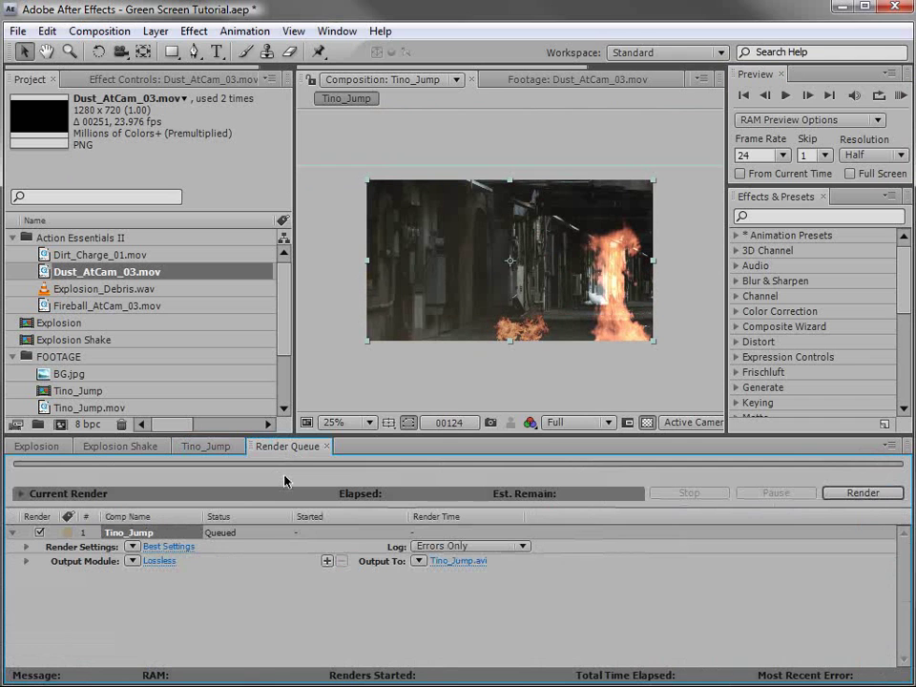
{"action": "left_click", "coordinate": [134, 549]}
{"action": "left_click", "coordinate": [204, 567]}
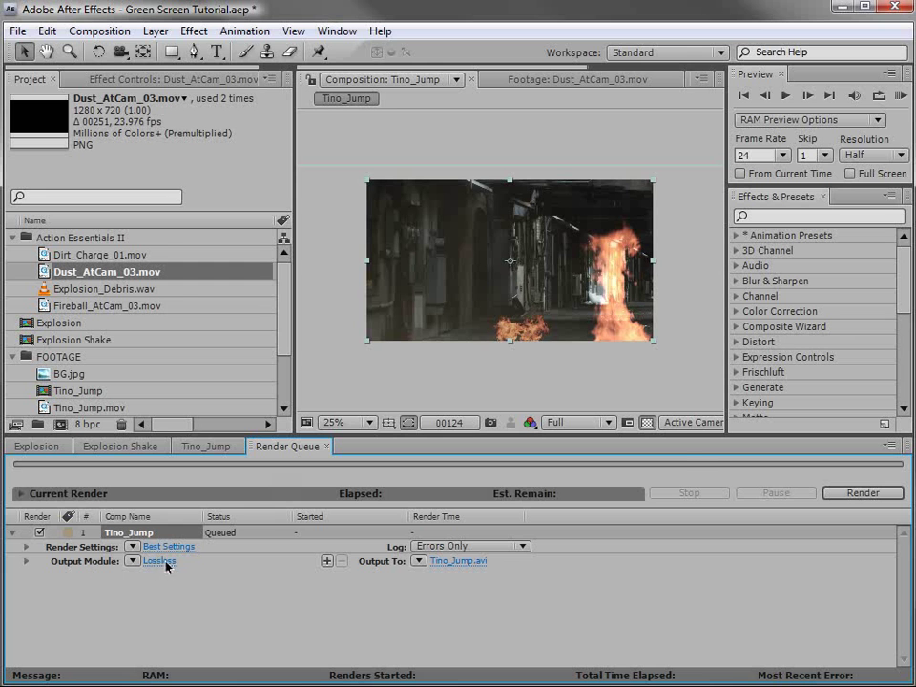
Step: Set the output module to QuickTime Movie with Photo - JPEG compression at quality 93
{"action": "left_click", "coordinate": [161, 563]}
{"action": "left_click", "coordinate": [342, 122]}
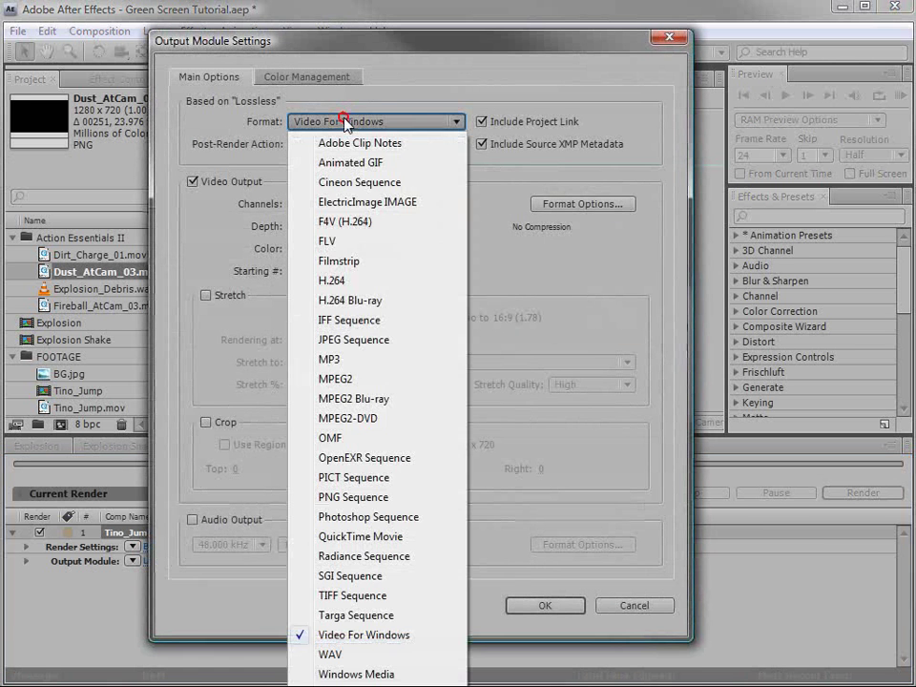
{"action": "left_click", "coordinate": [406, 536]}
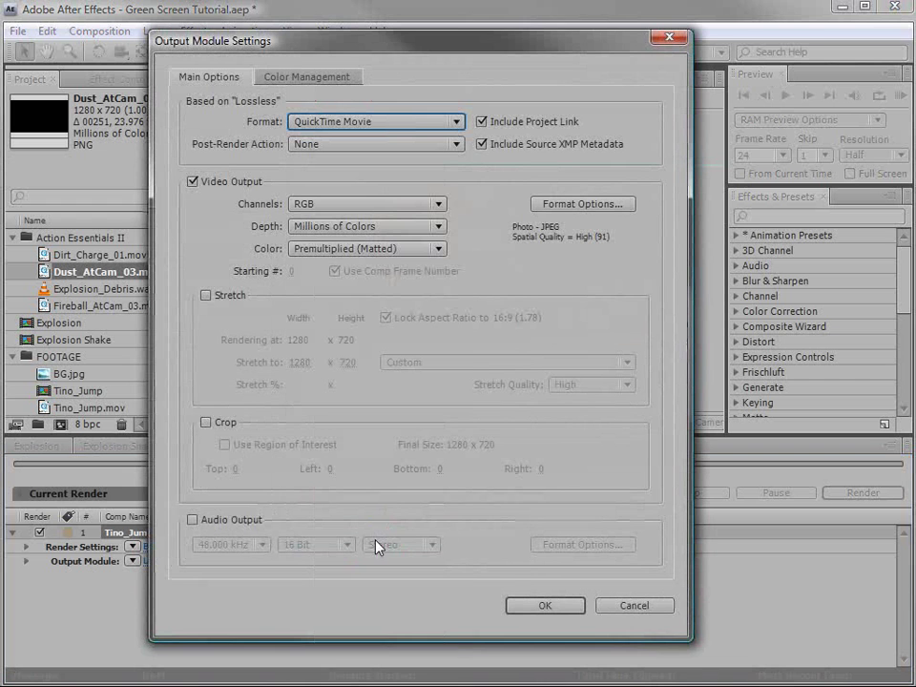
{"action": "left_click", "coordinate": [564, 202]}
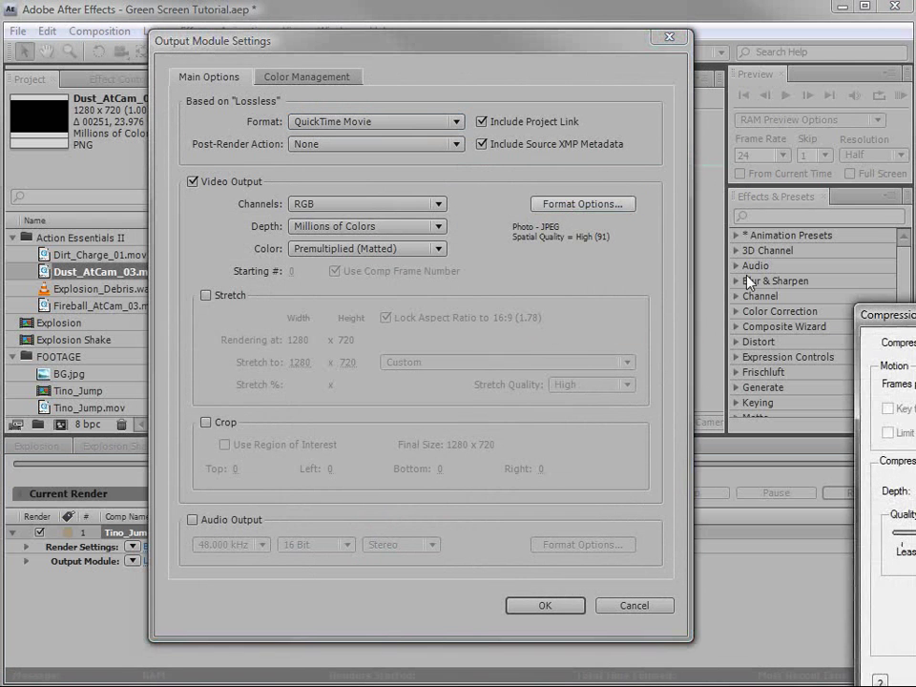
{"action": "left_click_drag", "start_coordinate": [844, 319], "coordinate": [175, 212]}
{"action": "left_click", "coordinate": [313, 235]}
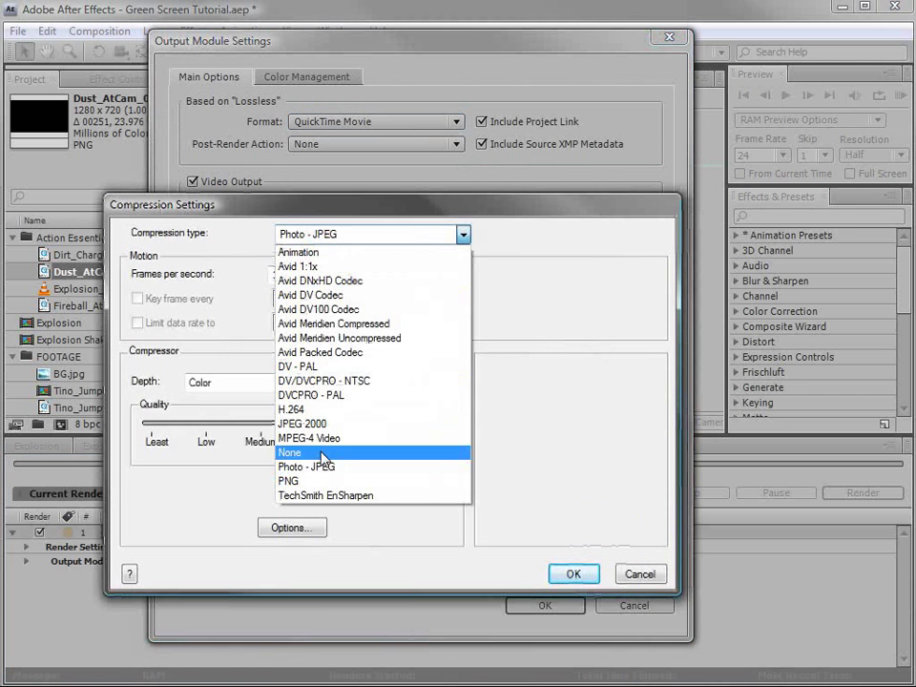
{"action": "left_click", "coordinate": [332, 470]}
{"action": "left_click", "coordinate": [349, 432]}
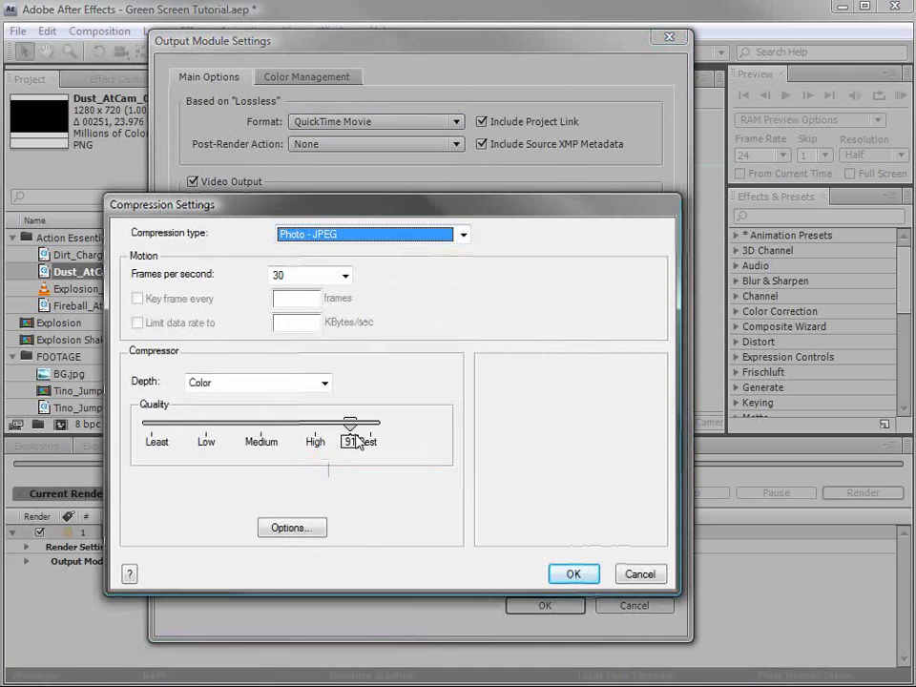
{"action": "left_click_drag", "start_coordinate": [351, 434], "coordinate": [357, 429]}
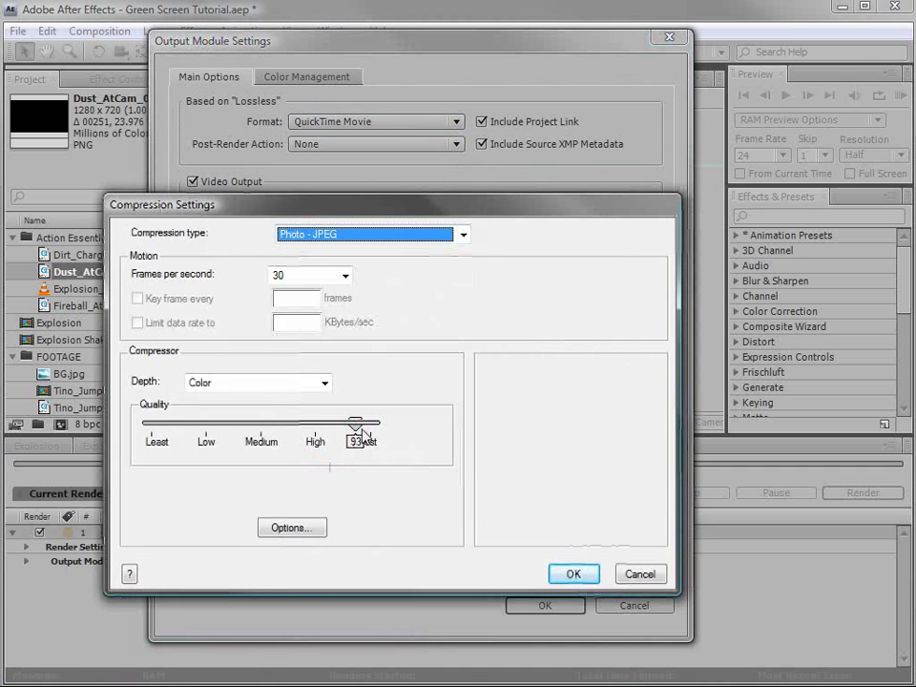
{"action": "left_click", "coordinate": [574, 574]}
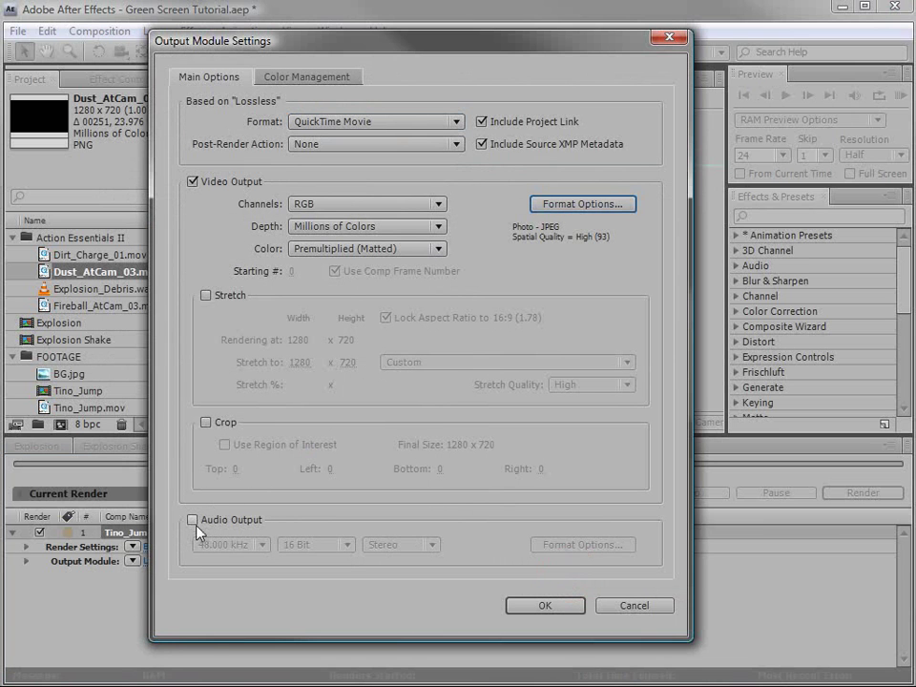
{"action": "left_click", "coordinate": [545, 609]}
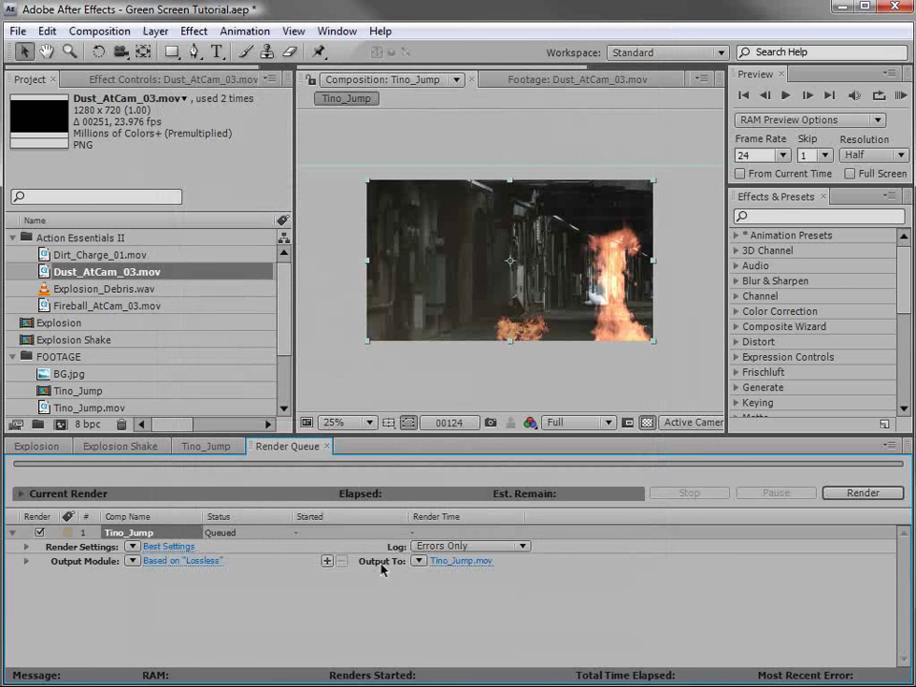
Step: Name the output Explosion render.mov in the RENDER folder and start rendering Tino_Jump
{"action": "left_click", "coordinate": [452, 562]}
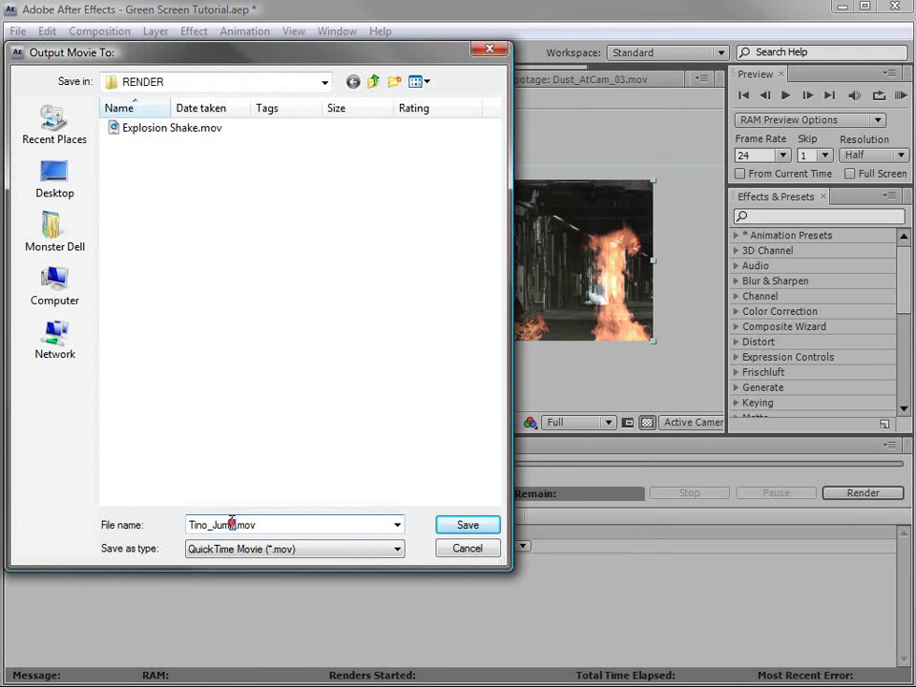
{"action": "left_click_drag", "start_coordinate": [236, 524], "coordinate": [136, 523]}
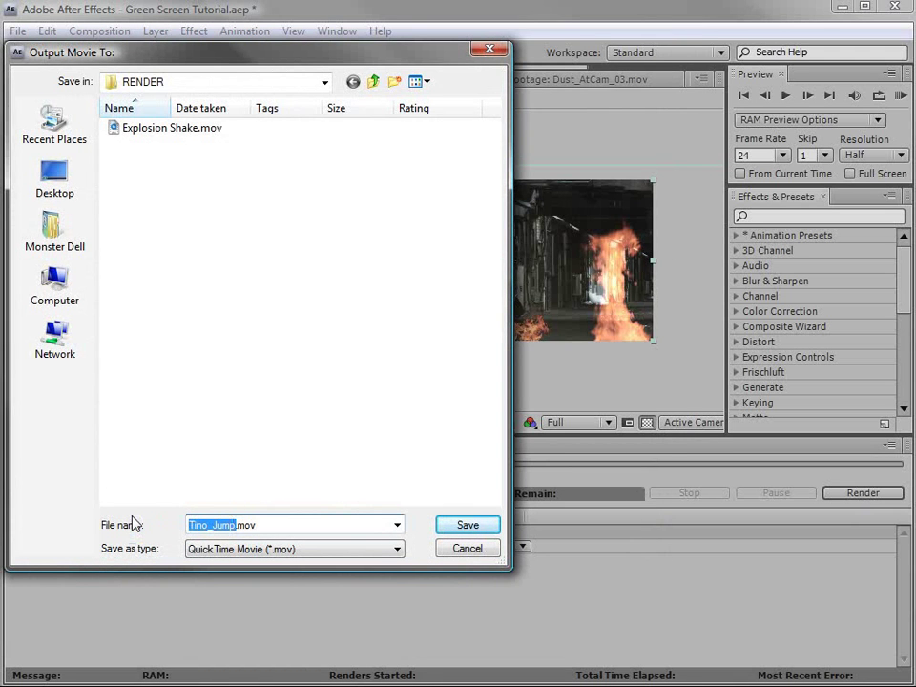
{"action": "type", "text": "Explosion "}
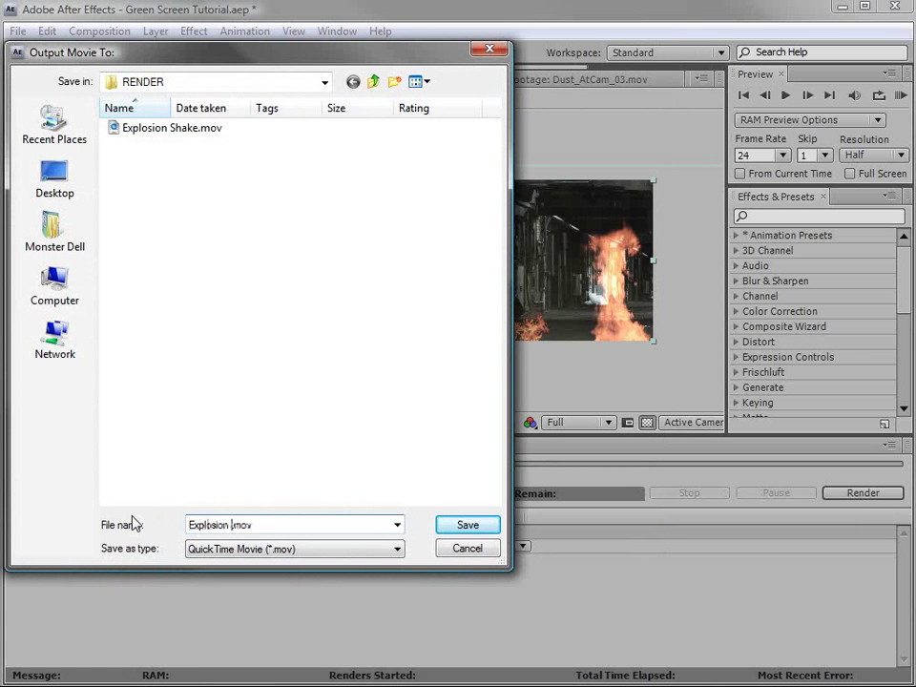
{"action": "type", "text": "render"}
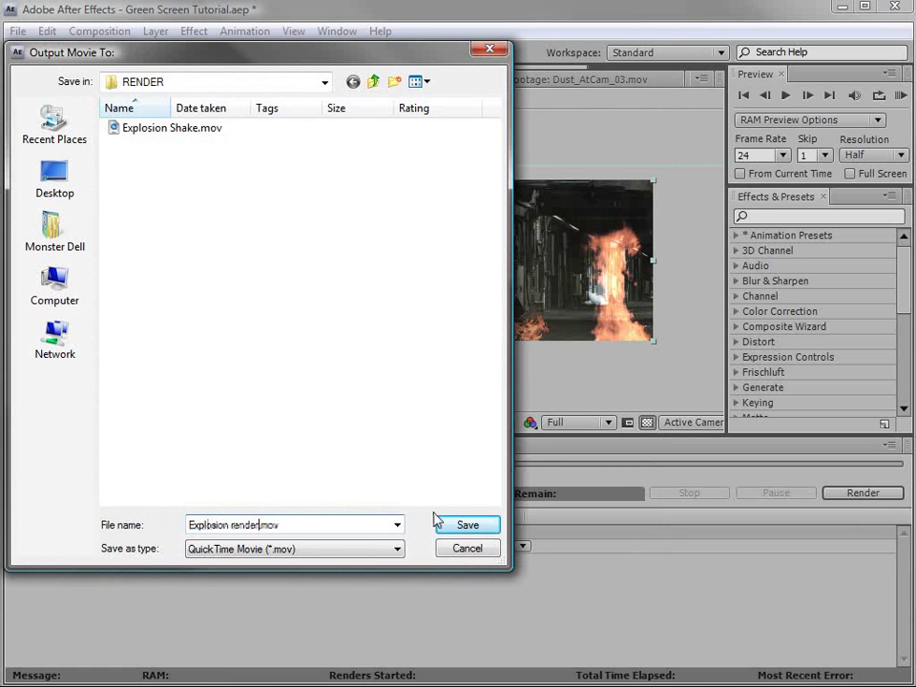
{"action": "left_click", "coordinate": [466, 532]}
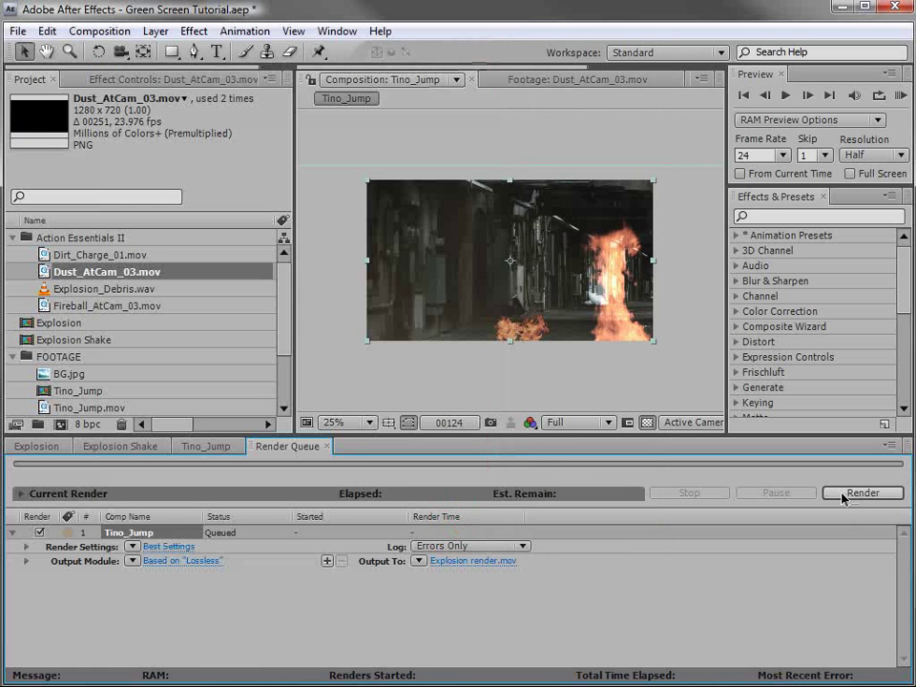
{"action": "left_click", "coordinate": [844, 494]}
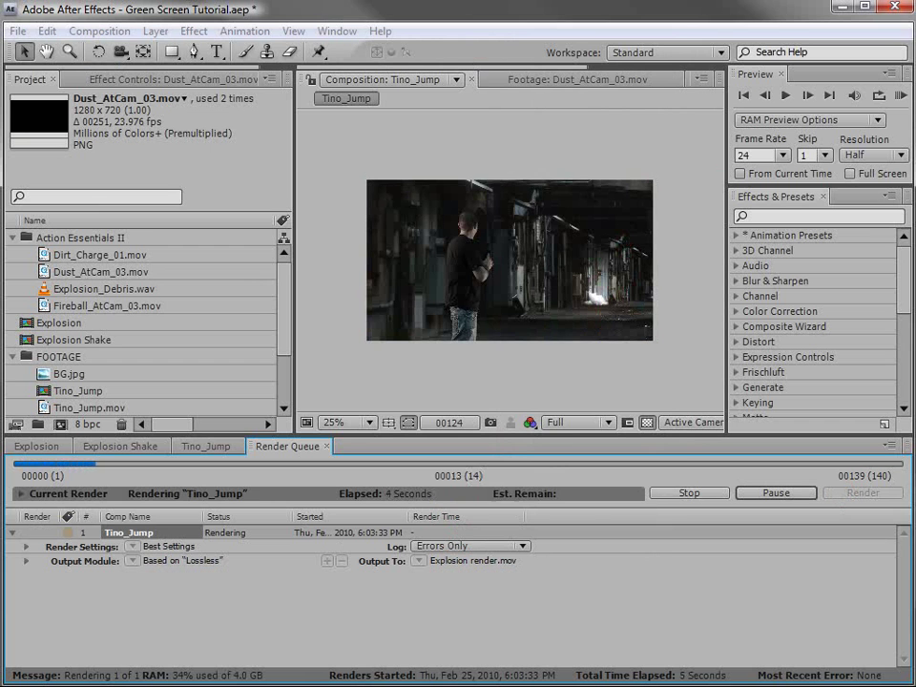
{"action": "key", "text": "alt+Tab"}
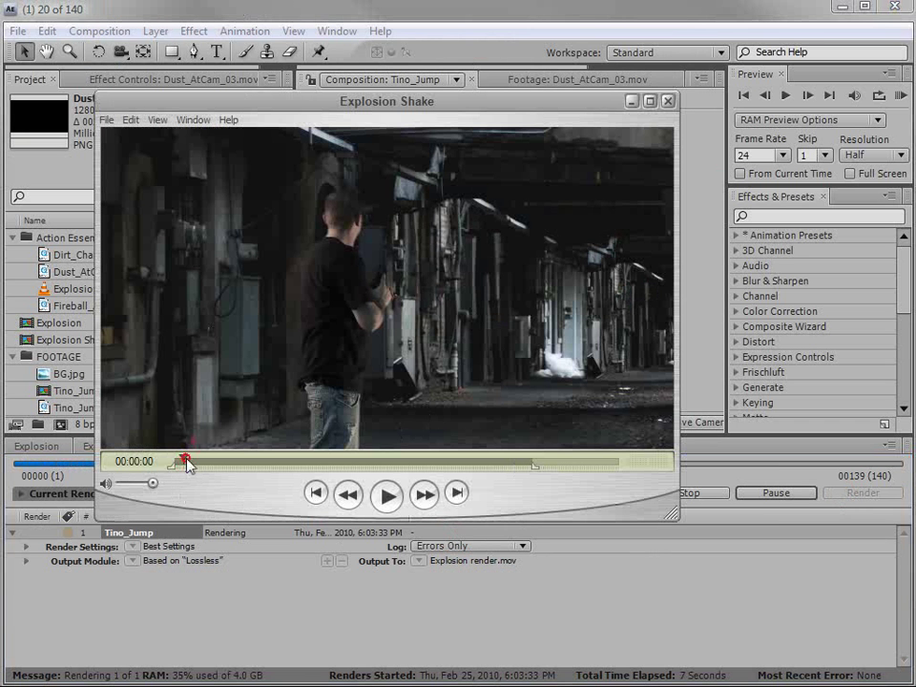
Step: Scrub through the Explosion Shake movie in QuickTime Player to review the fireball
{"action": "mouse_move", "coordinate": [184, 459]}
{"action": "left_mouse_down"}
{"action": "mouse_move", "coordinate": [270, 482]}
{"action": "mouse_move", "coordinate": [492, 480]}
{"action": "mouse_move", "coordinate": [176, 466]}
{"action": "left_mouse_up"}
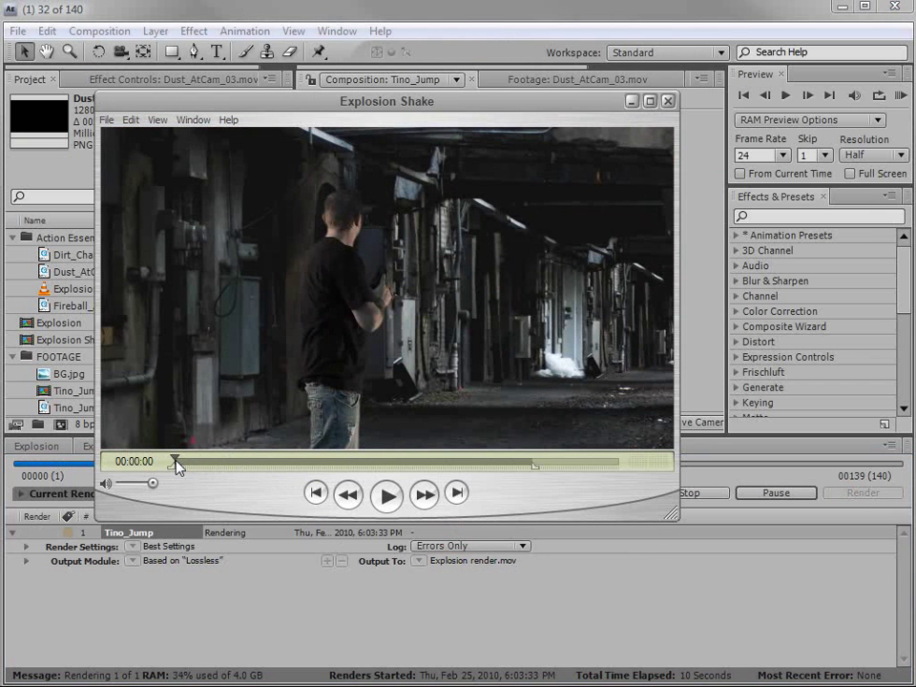